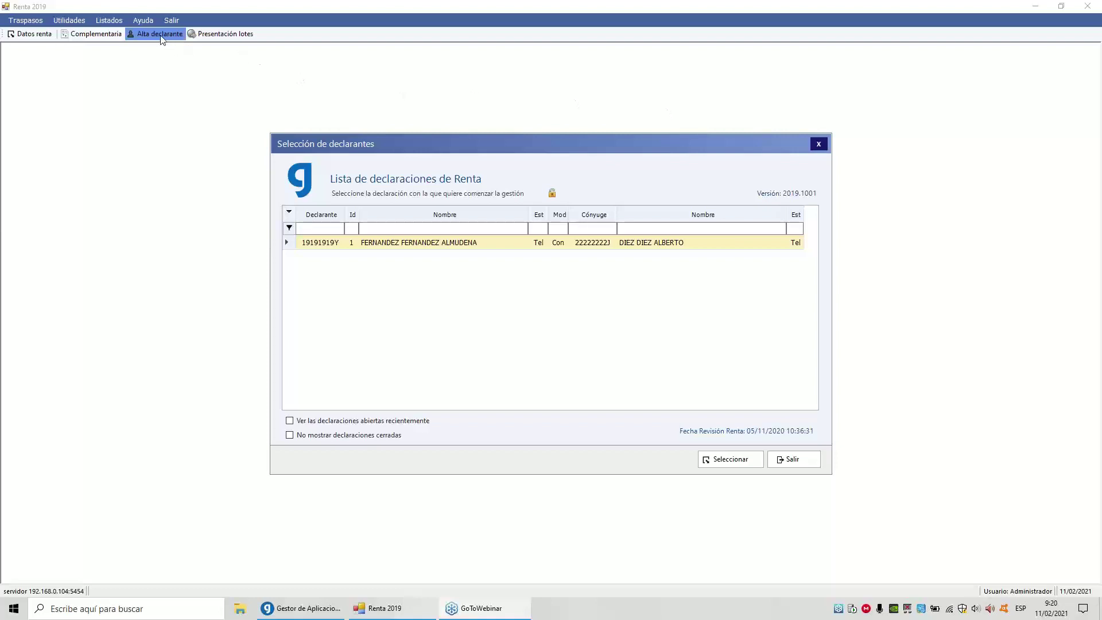
Start a new declaration with the option to import fiscal data into it selected
click(162, 36)
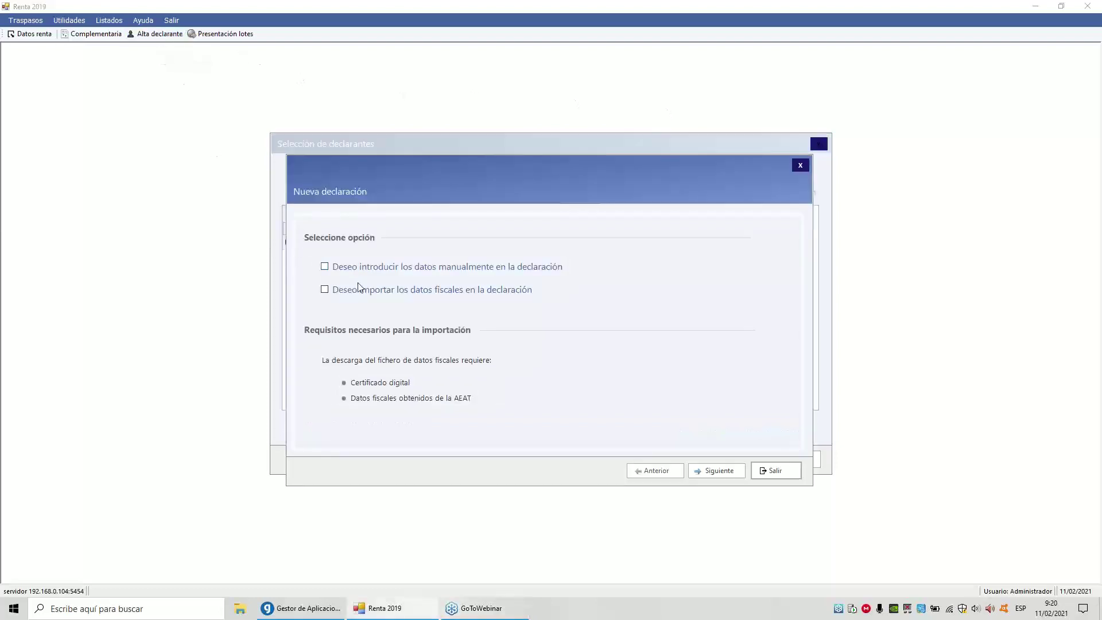
click(373, 293)
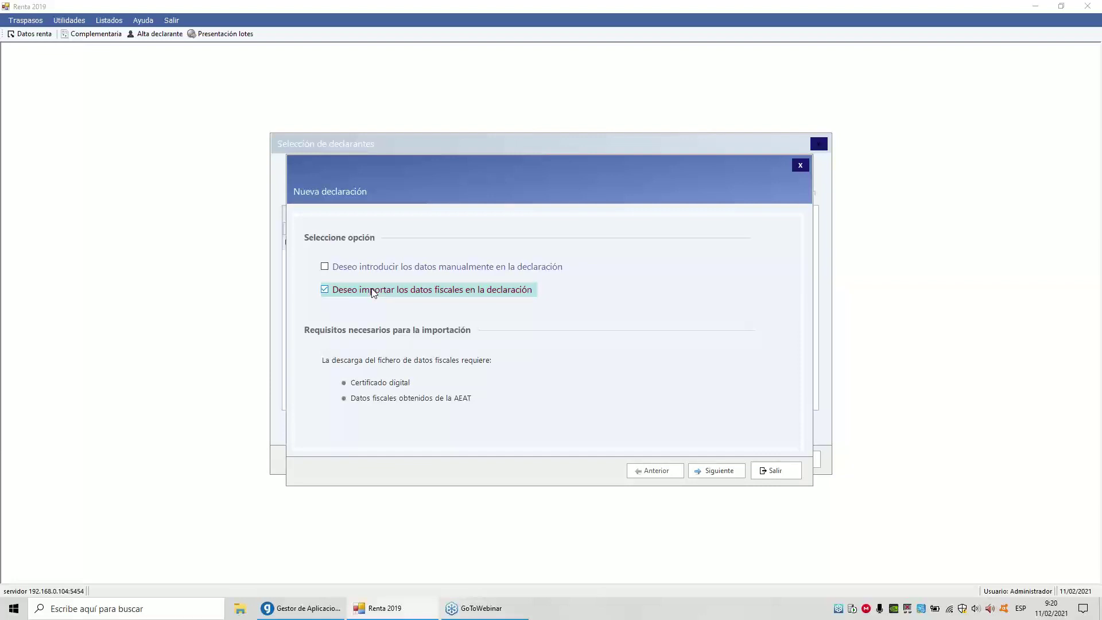
click(723, 470)
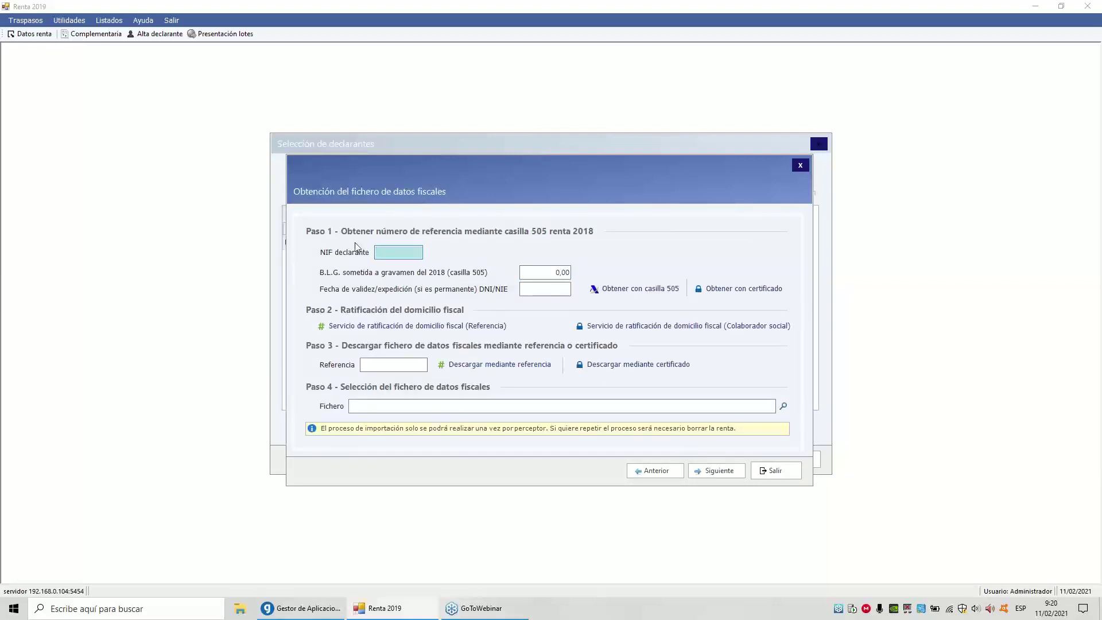
Enter the declarant's NIF and download reference, then load the downloaded .DFP fiscal data file
key(Tab)
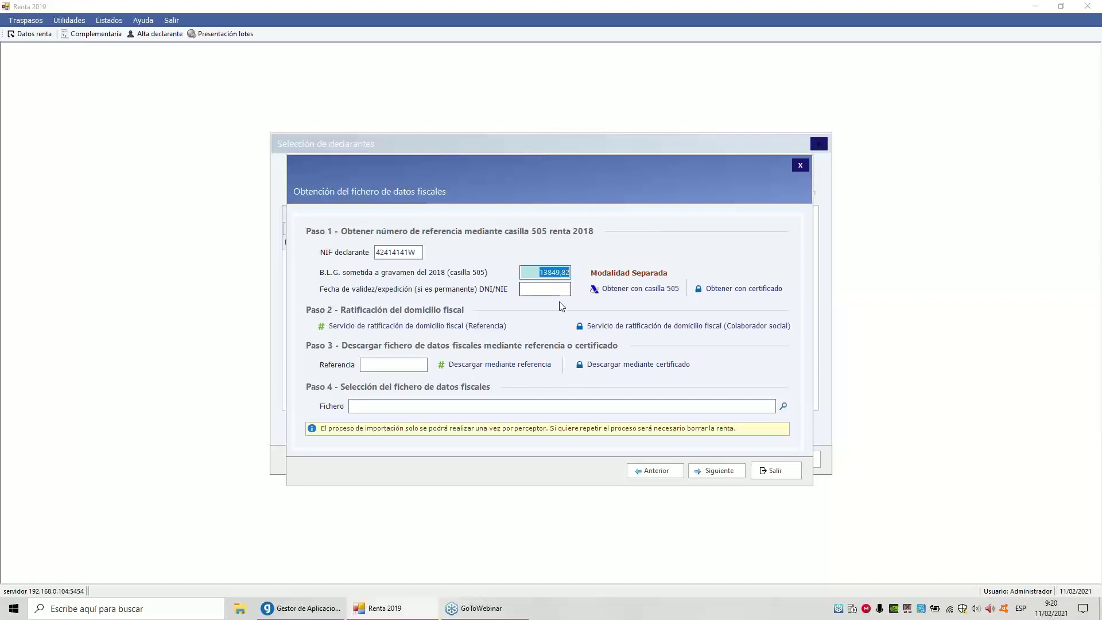
click(390, 365)
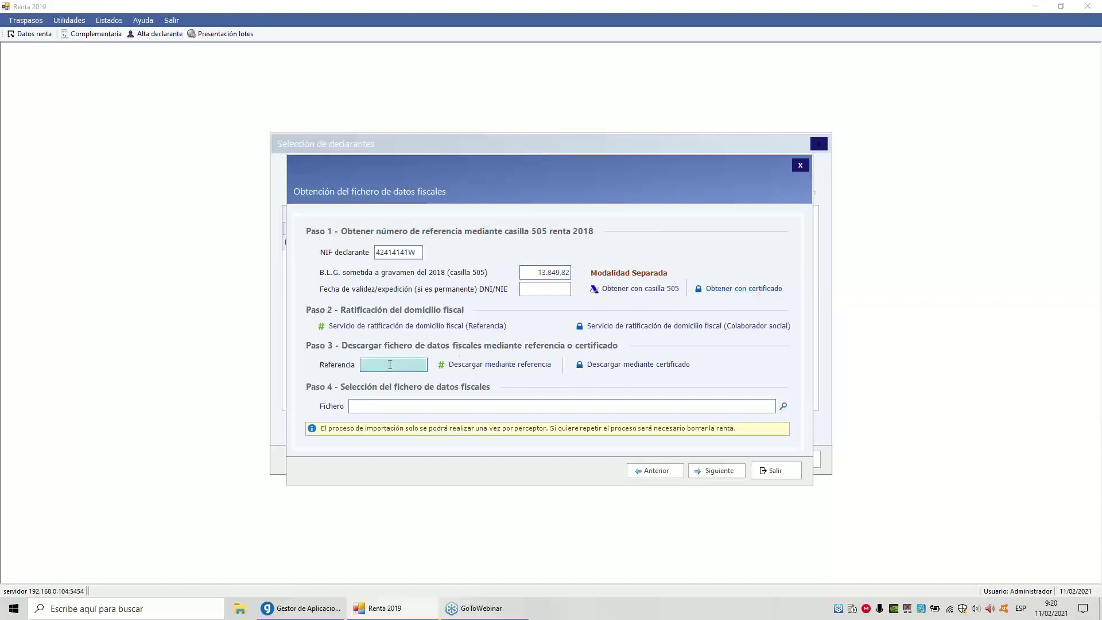
text(RE4567)
click(906, 133)
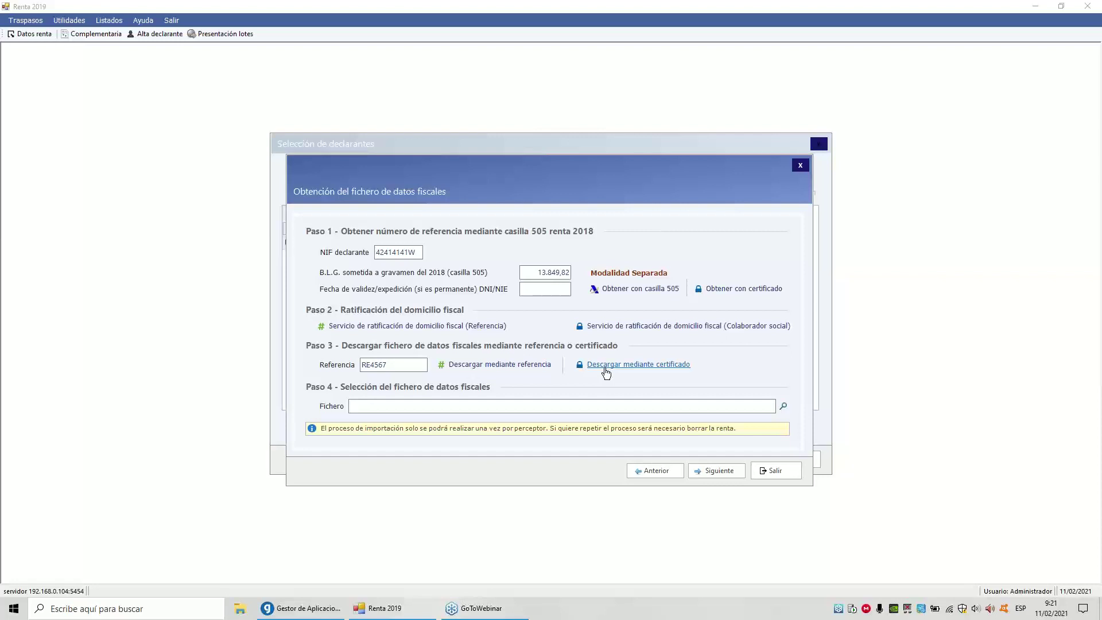
click(606, 371)
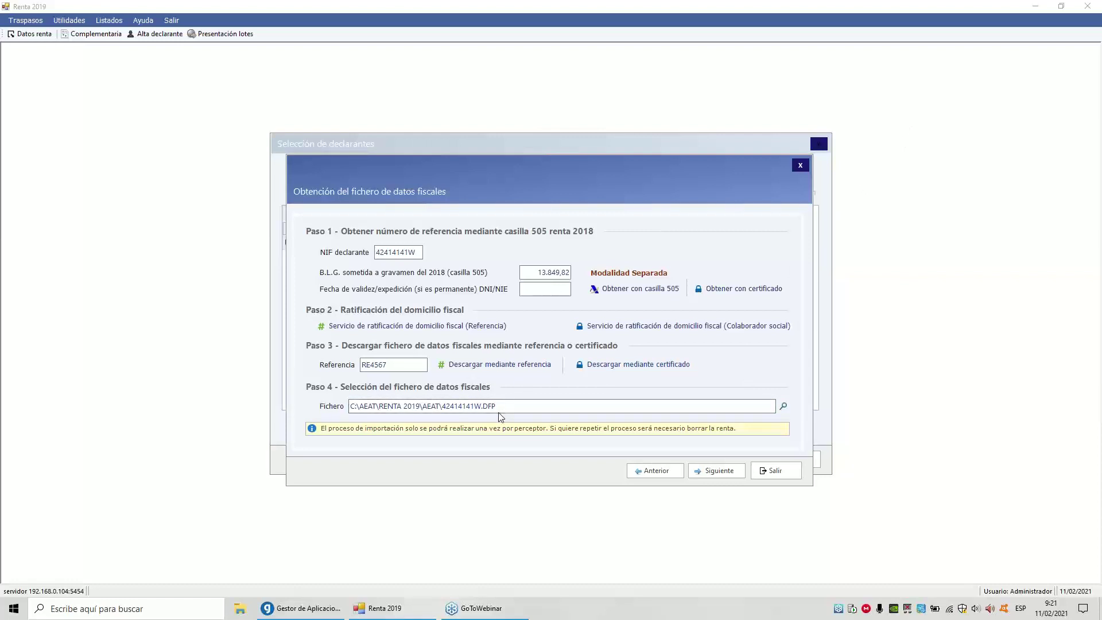
click(711, 472)
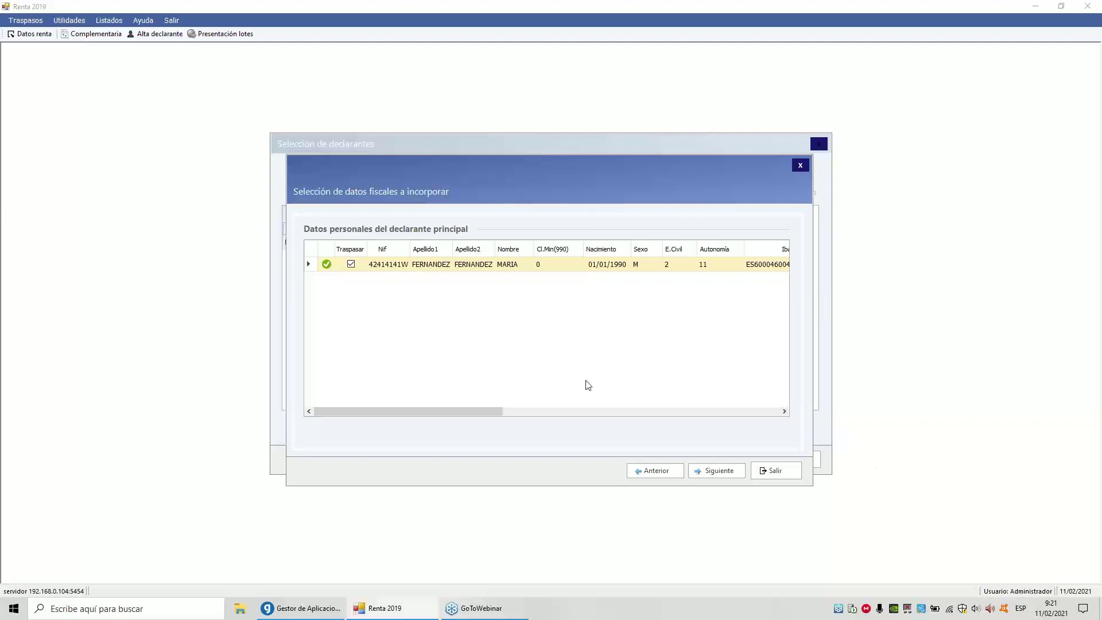
Accept the declarant, spouse, descendants, work income, bank account and donations data for transfer
click(707, 471)
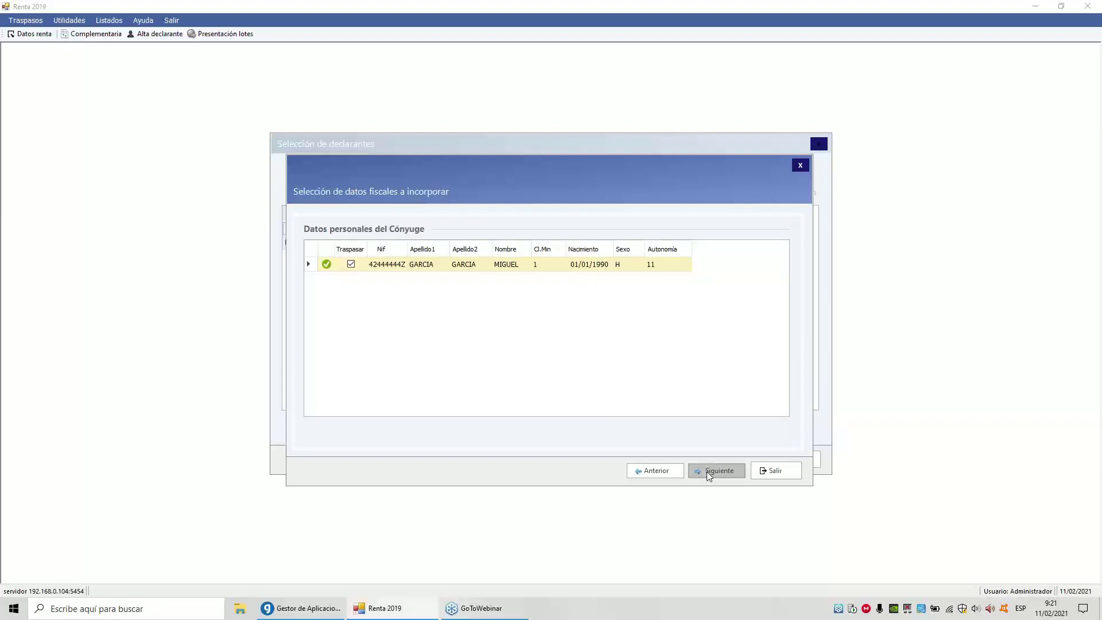
click(706, 470)
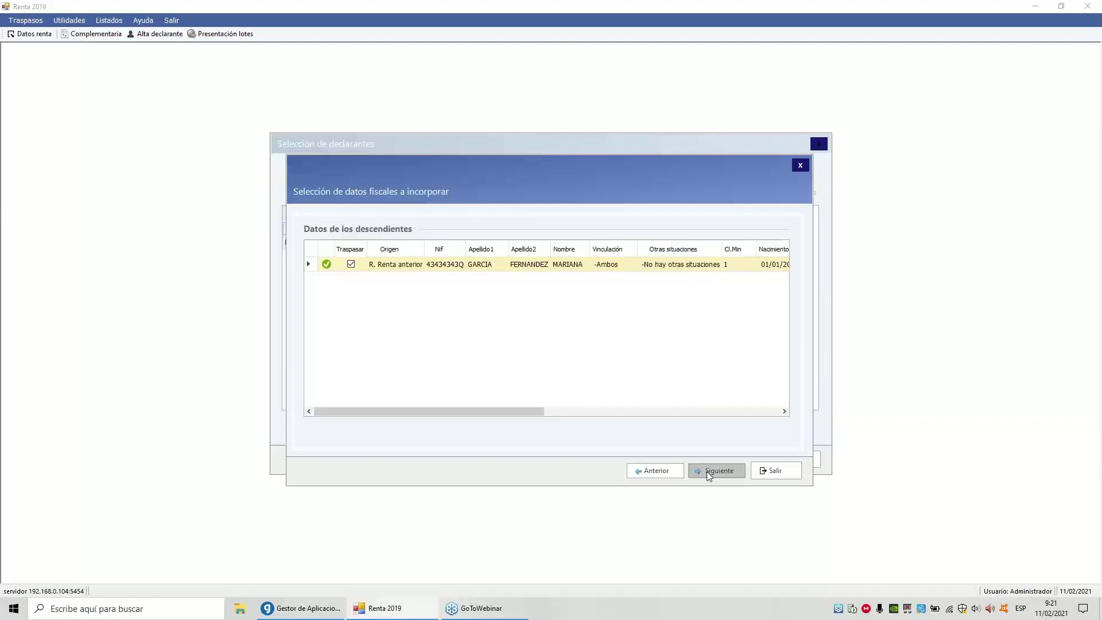
click(707, 470)
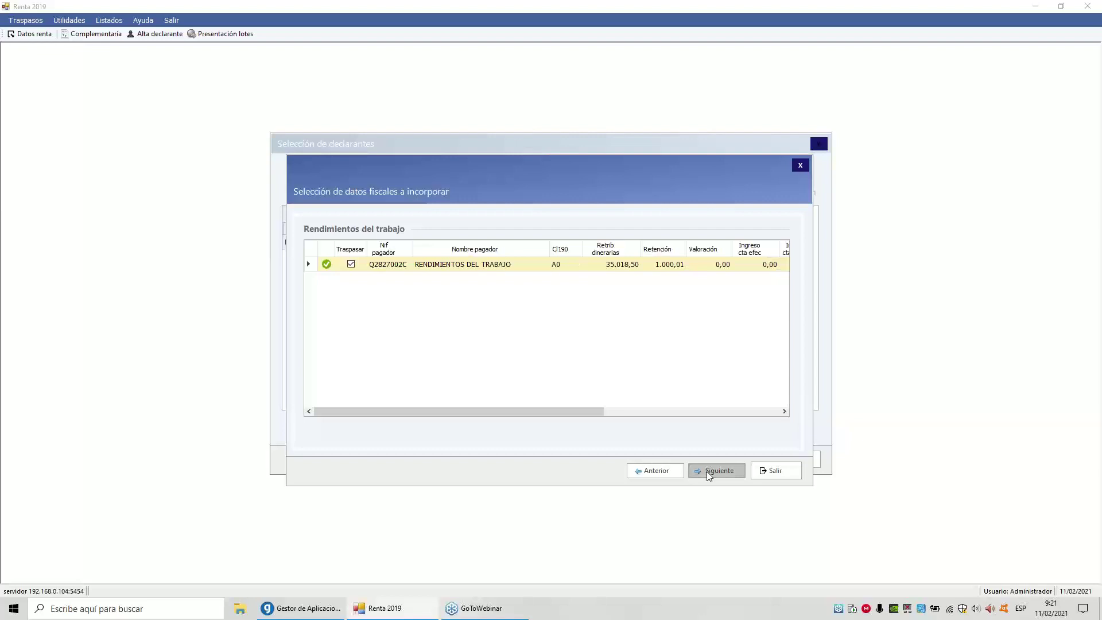
click(706, 471)
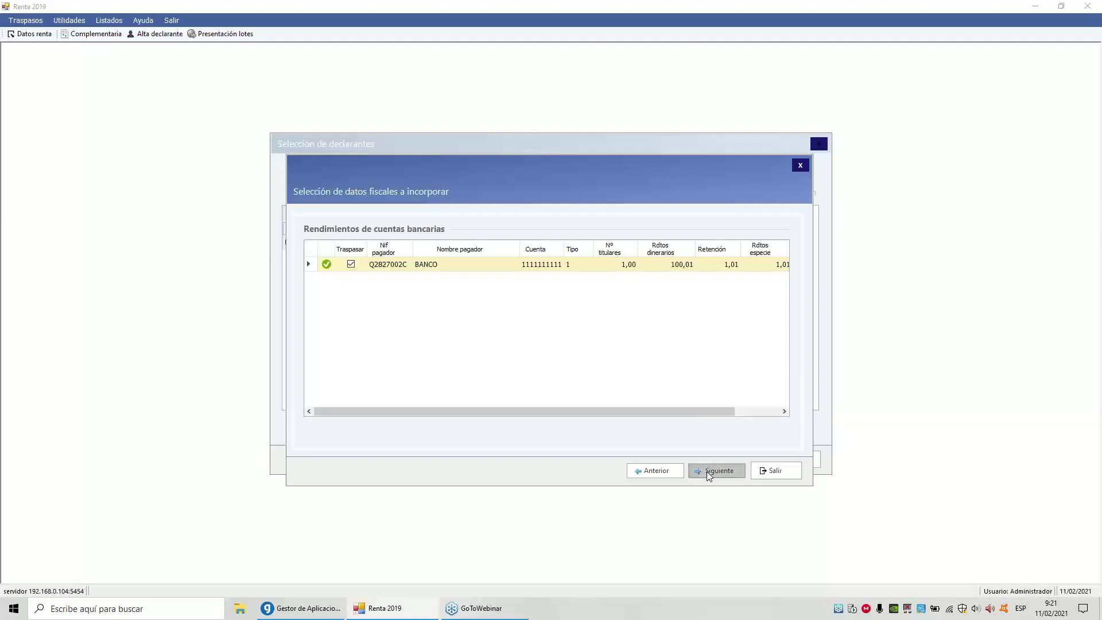
click(707, 471)
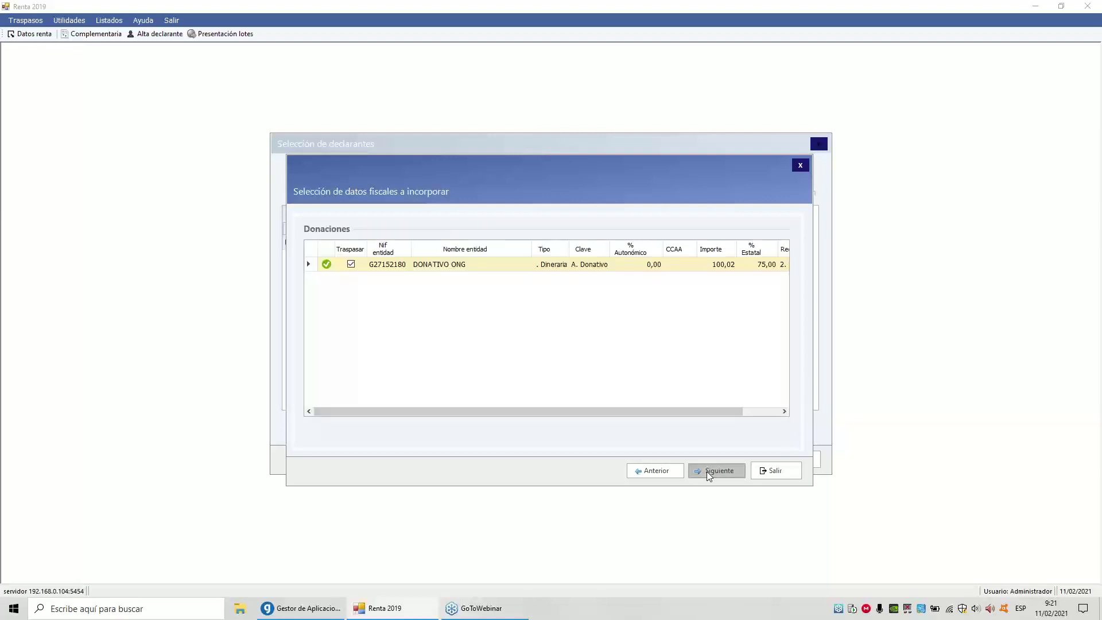
click(707, 470)
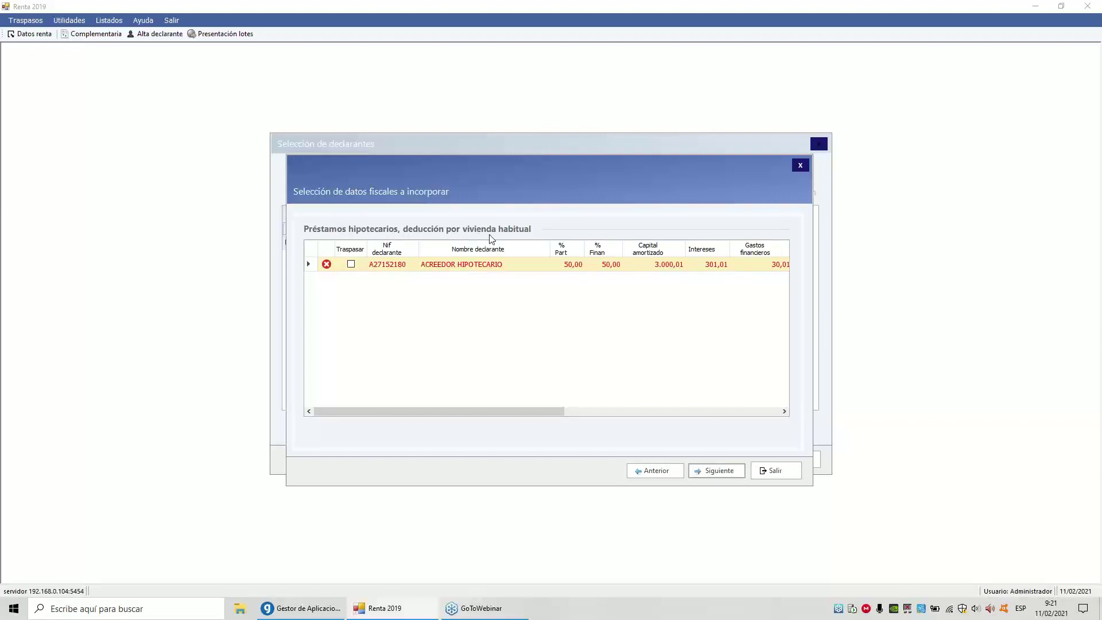
Mark the mortgage loan for transfer and confirm its deduction details at 100,00 %
drag(467, 410, 701, 422)
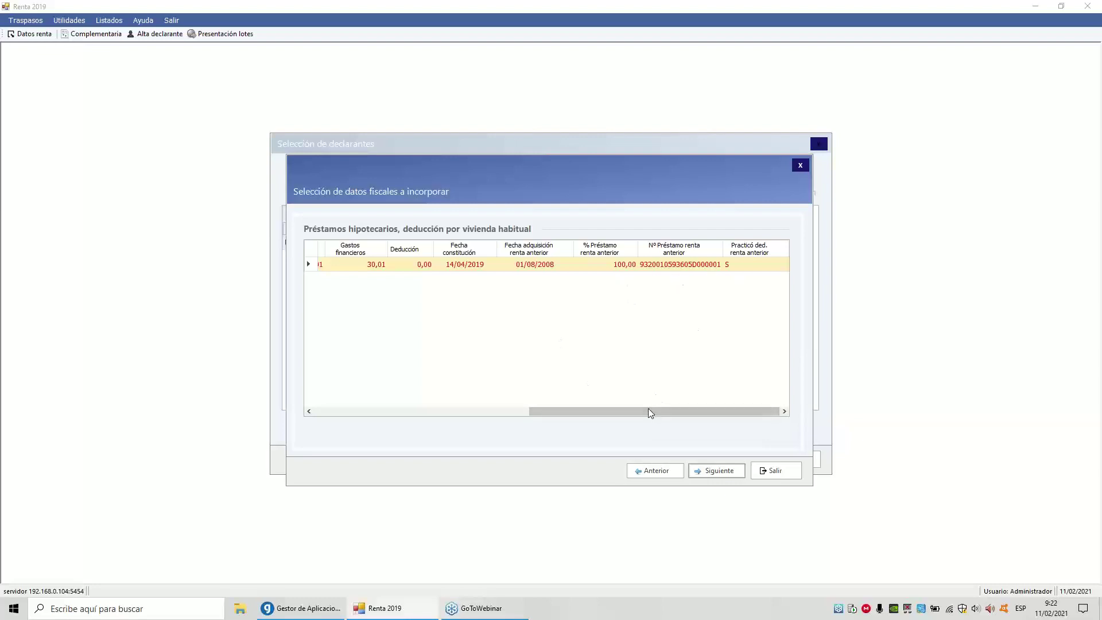
drag(648, 410, 401, 394)
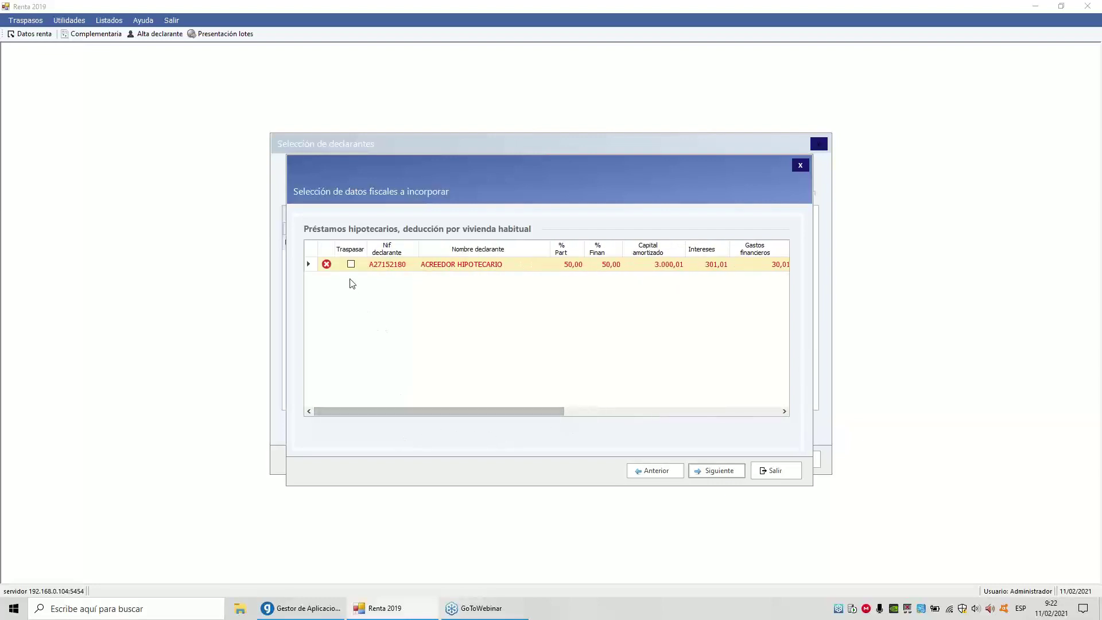
click(350, 264)
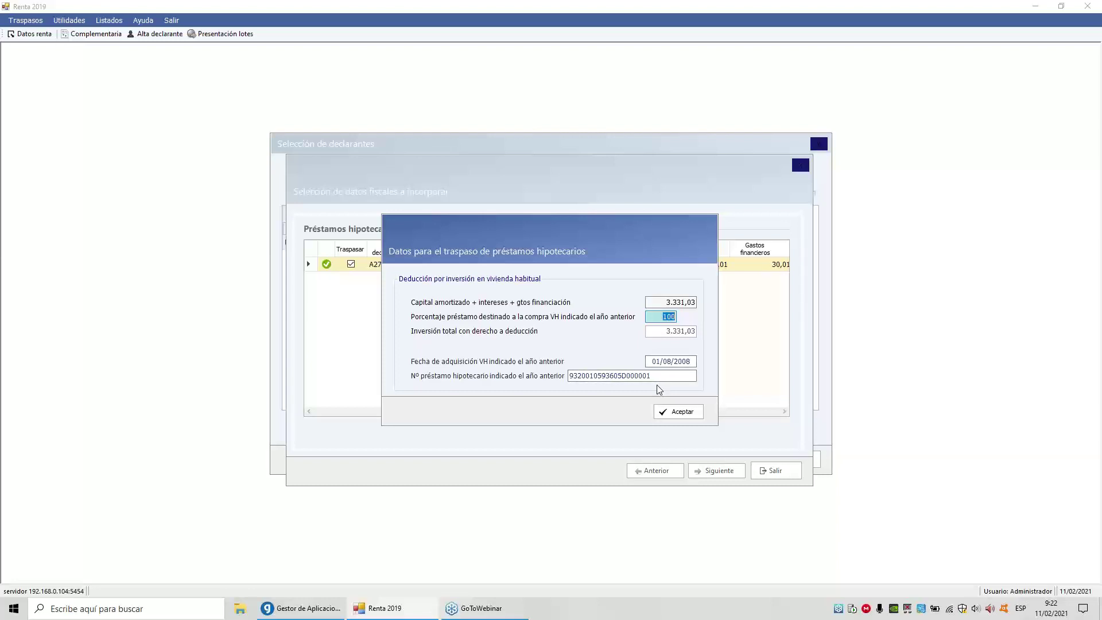
click(677, 412)
click(714, 470)
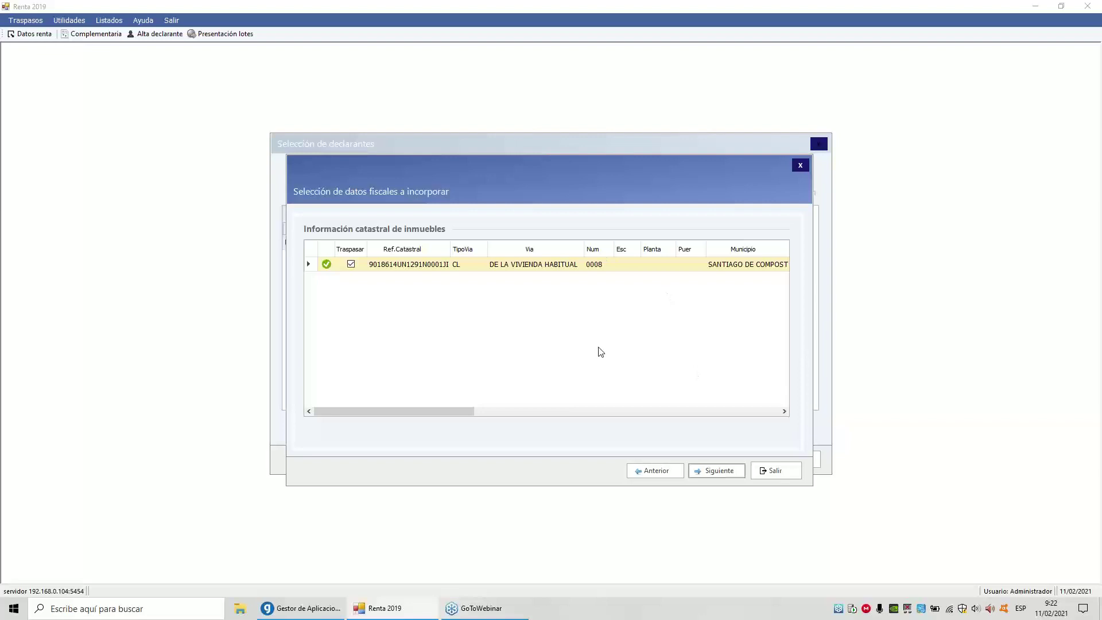
Accept the cadastral data, negative BIA balance, excess pension contributions and negative BLG carry-overs
click(705, 475)
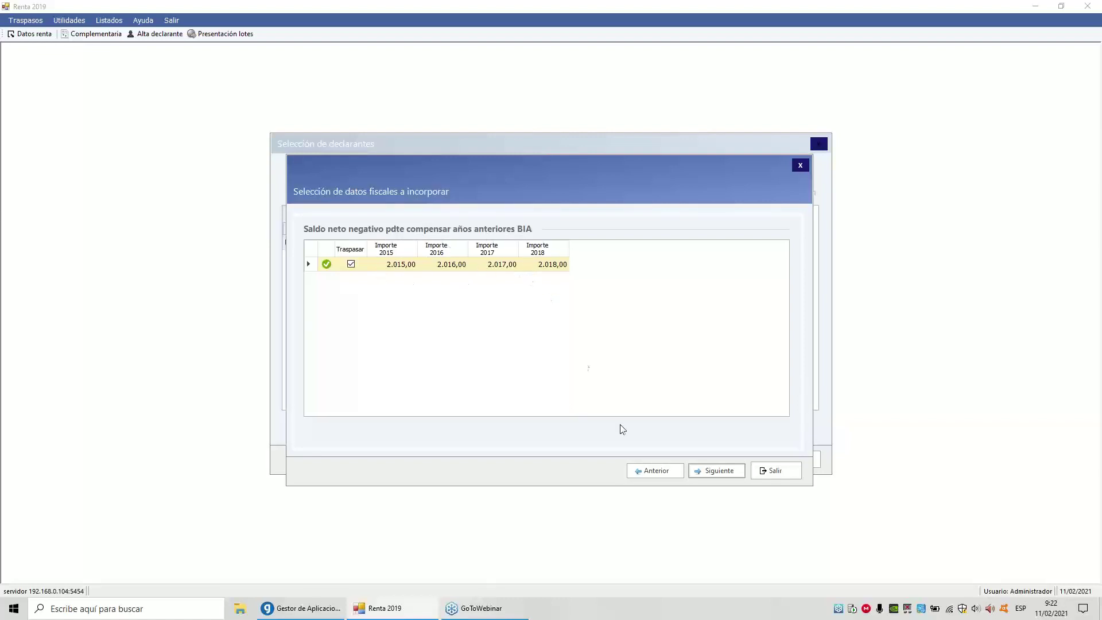
click(720, 470)
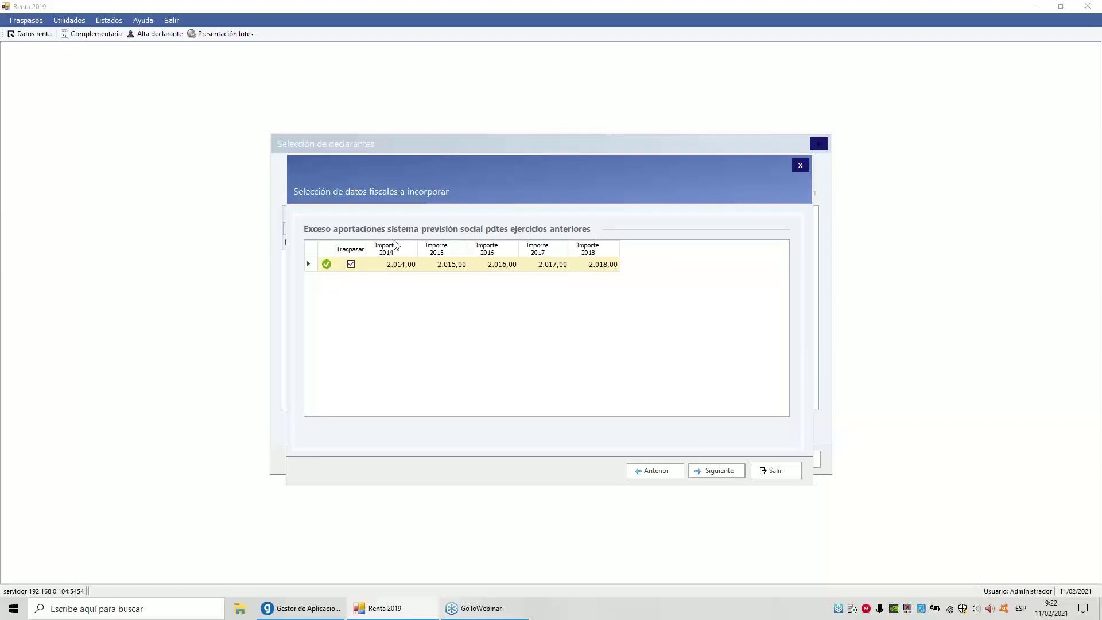
click(712, 471)
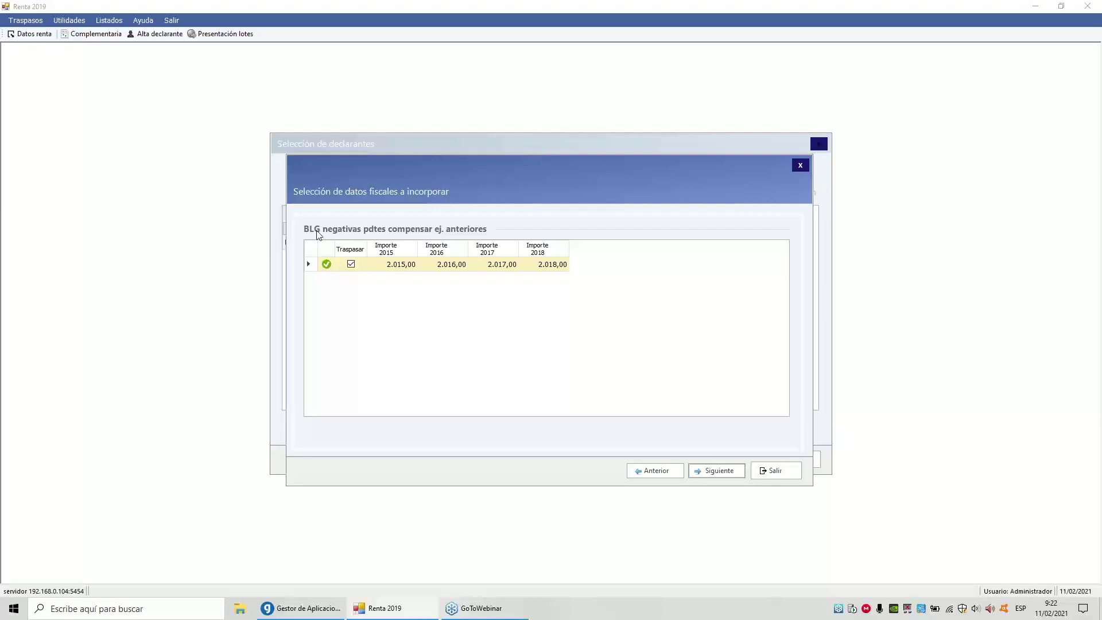
click(703, 476)
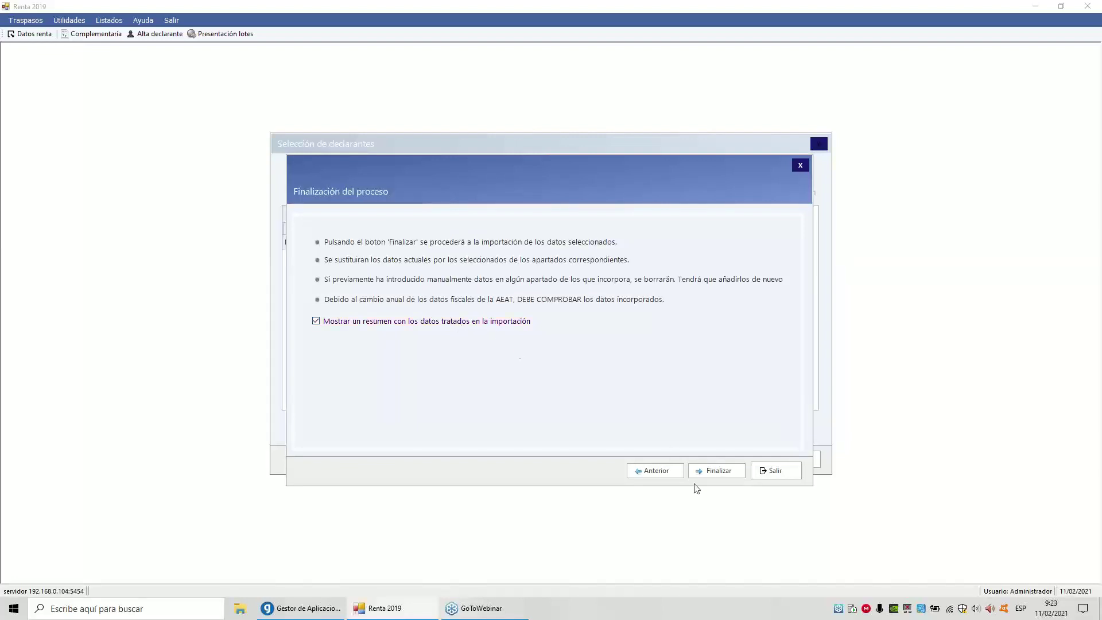
Finish the import and close the summary report, leaving a result of -1.001,12
click(716, 471)
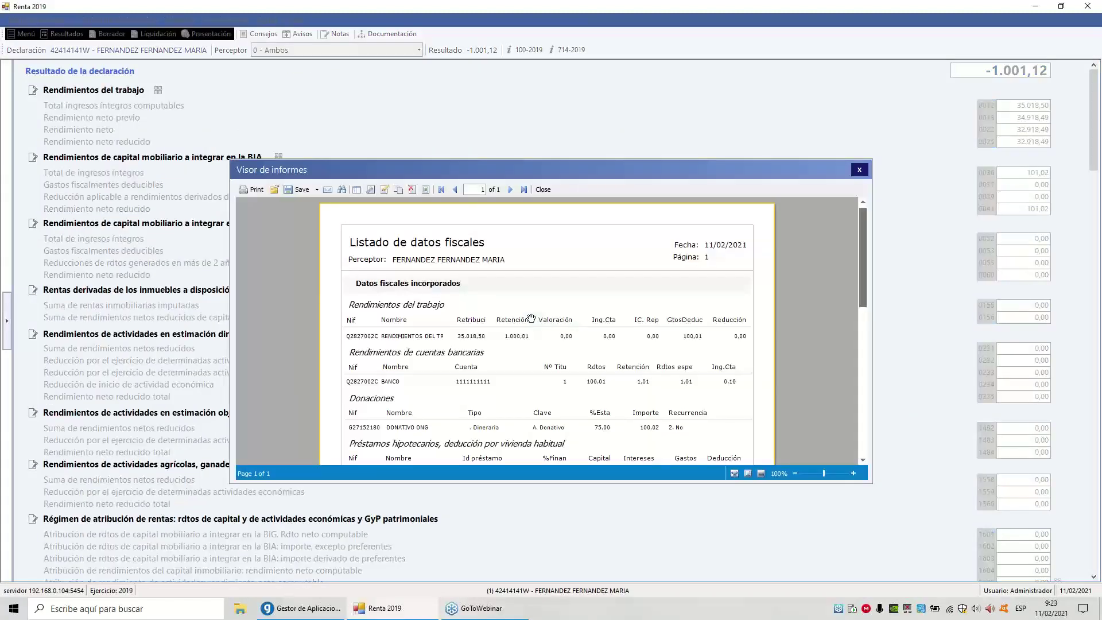
scroll(531, 318, down, 10)
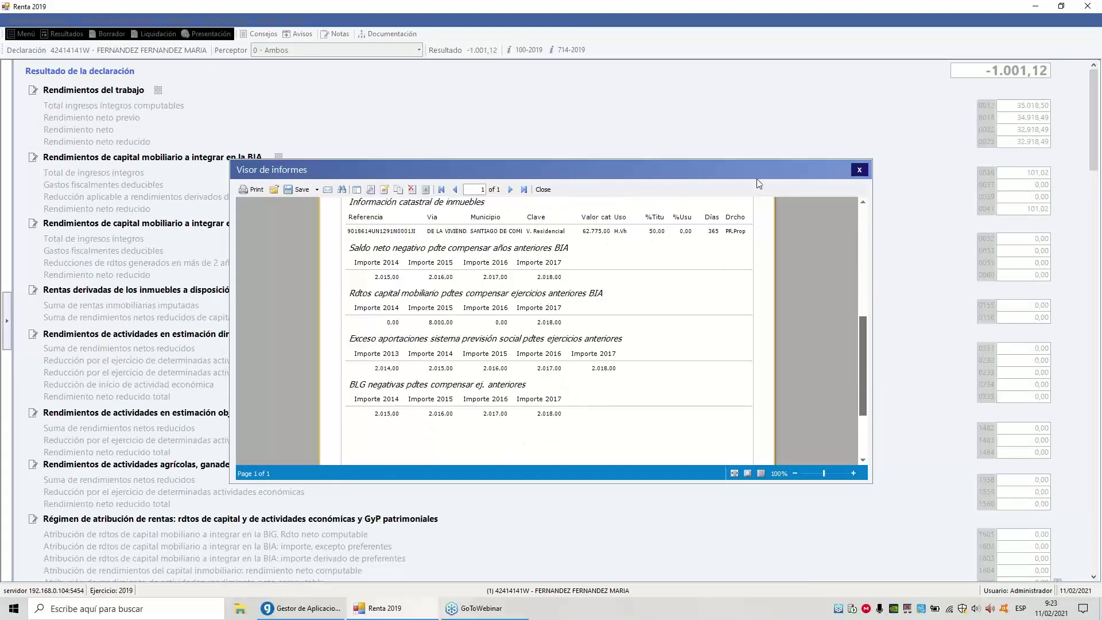
click(859, 169)
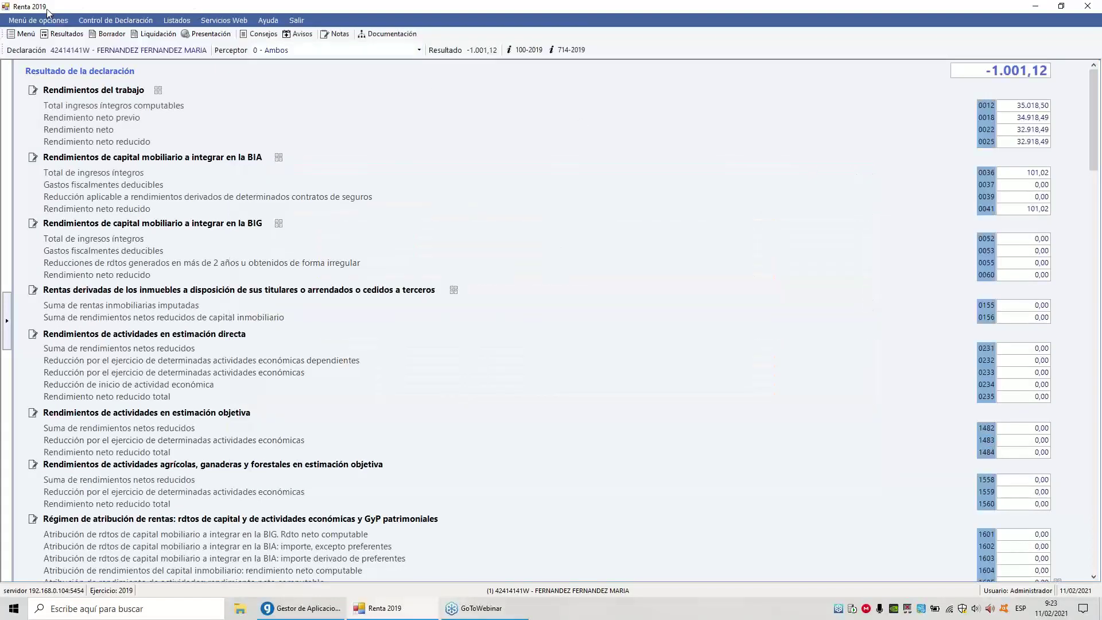
From the options panel, relaunch the AEAT fiscal data import for the declaration
click(17, 35)
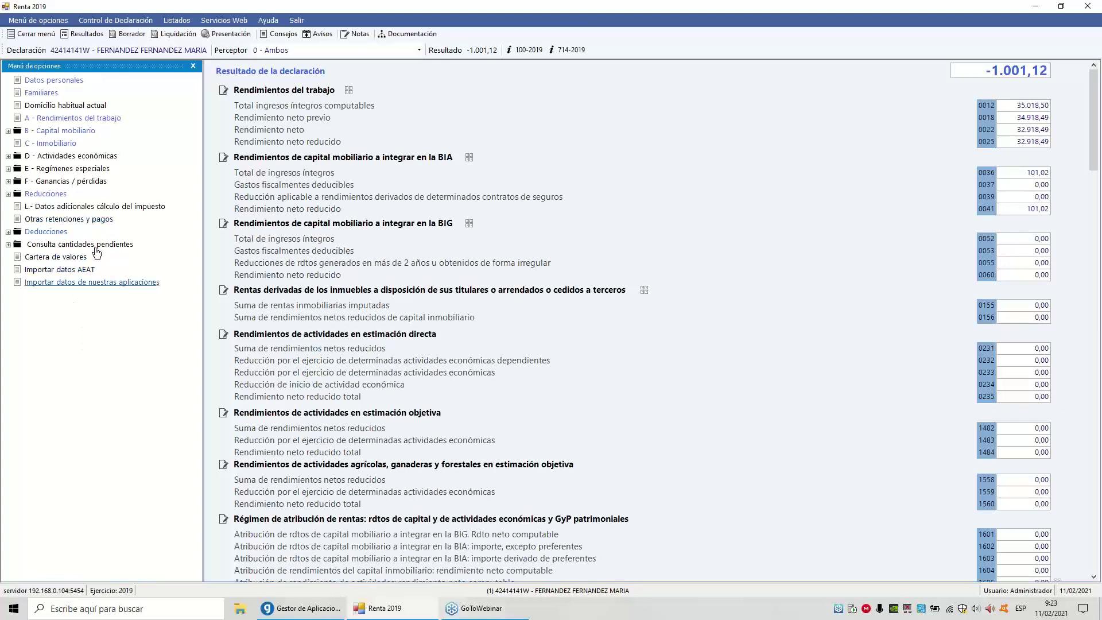
click(85, 122)
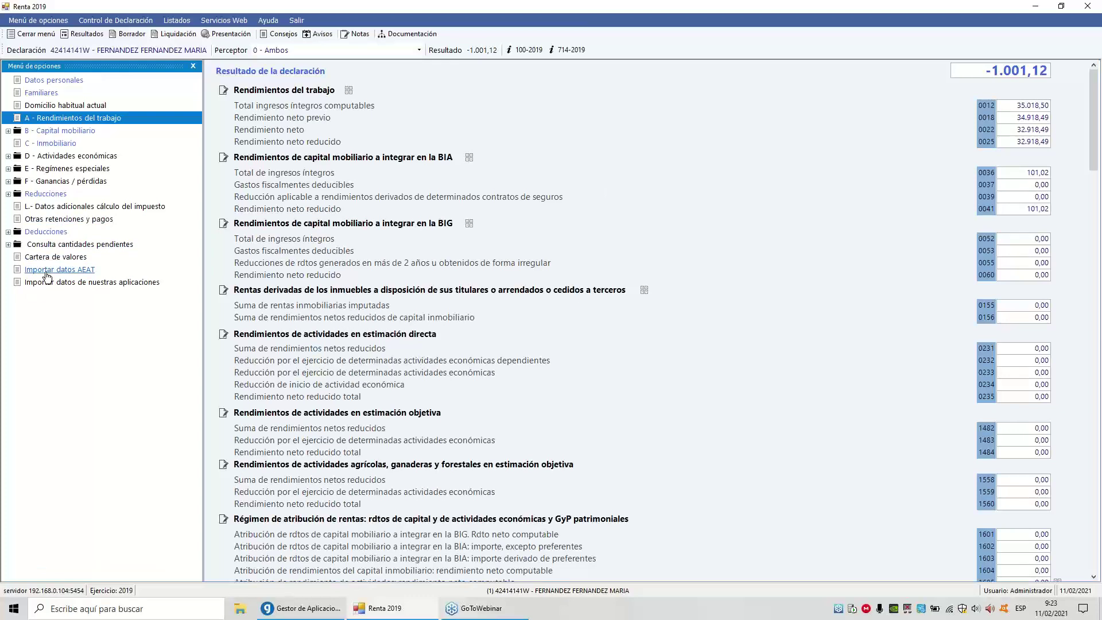
click(47, 272)
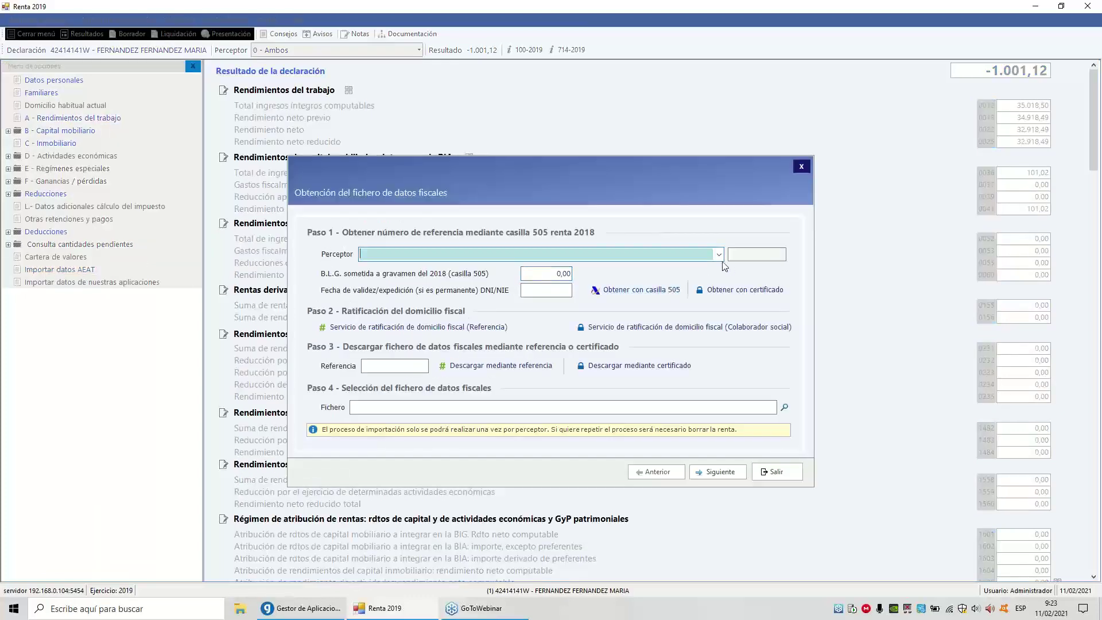
Choose the spouse as recipient and download their fiscal data file with the reference number
click(719, 254)
click(515, 285)
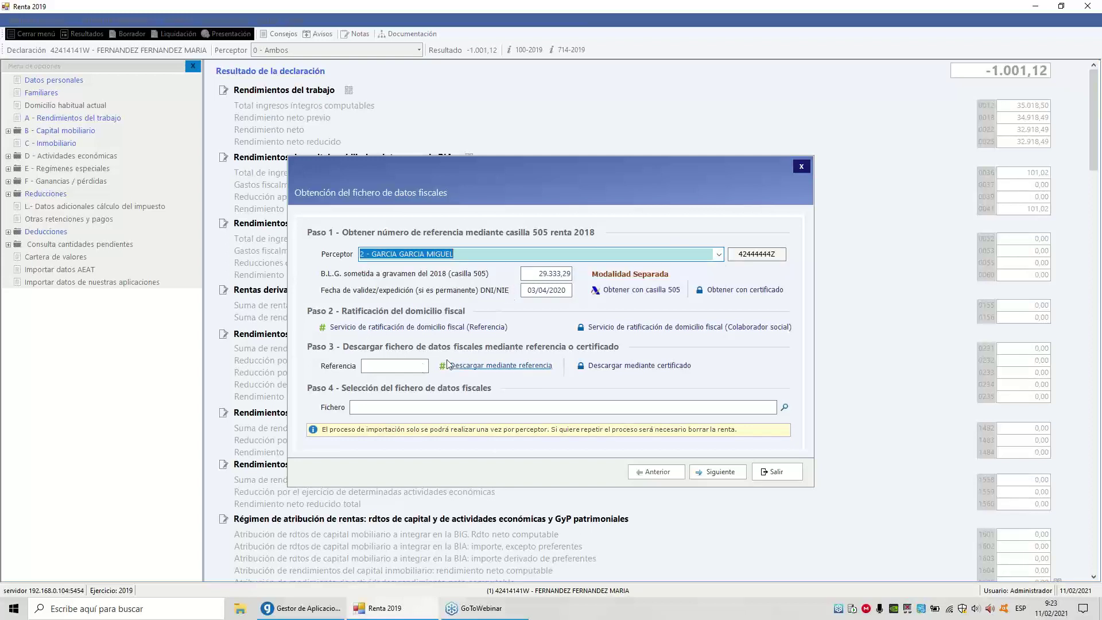
click(405, 366)
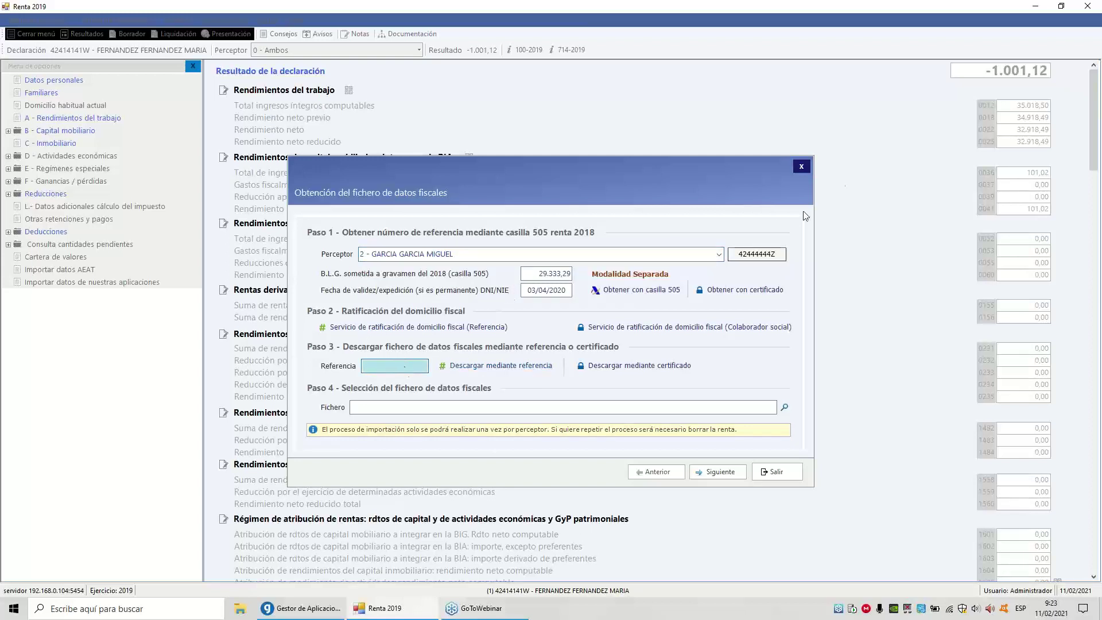
text(34567AS)
click(527, 375)
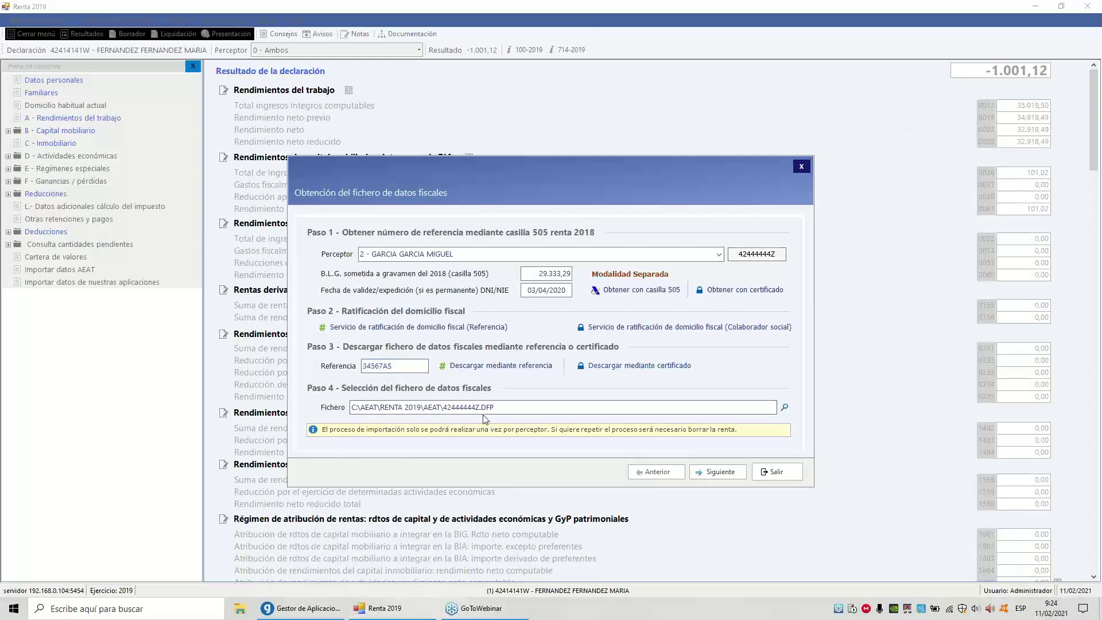
Accept the spouse's personal and employment income data through to the final import page
click(721, 472)
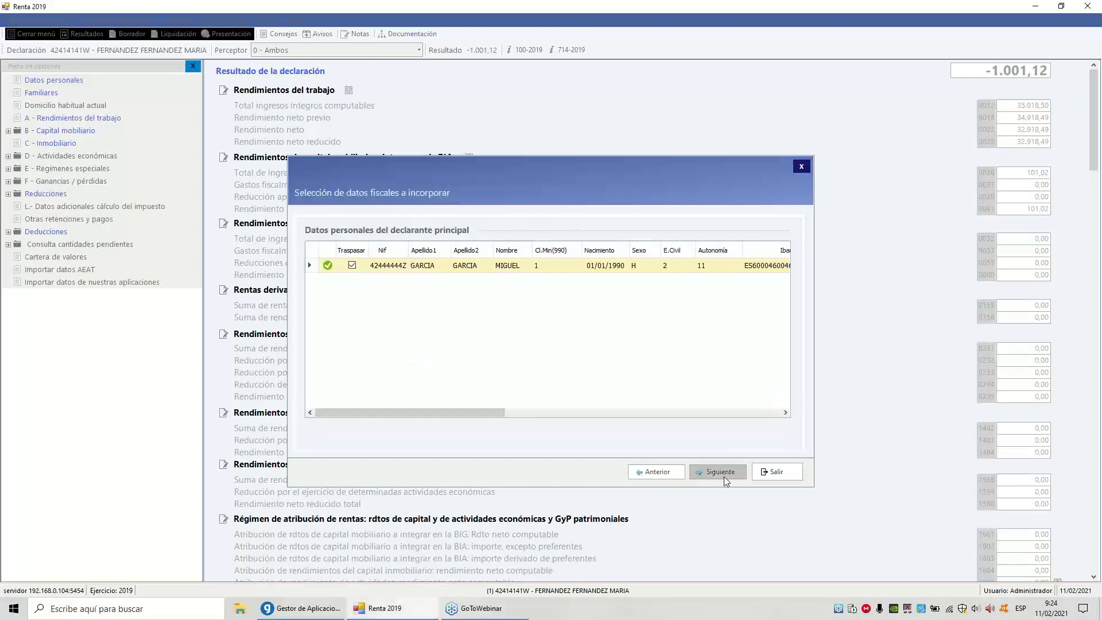
click(724, 477)
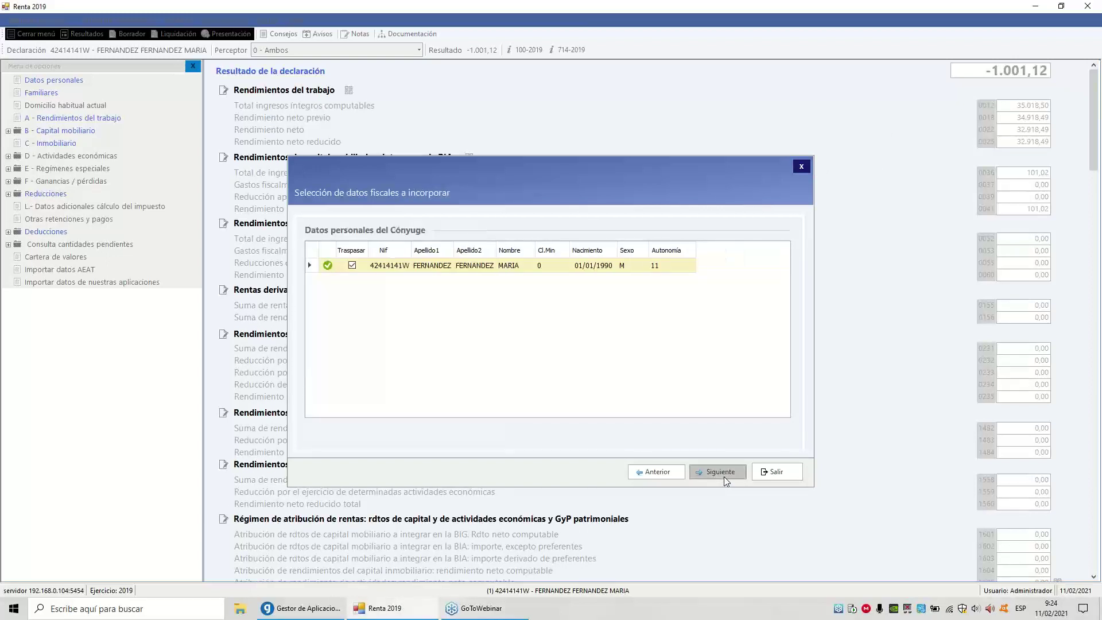
click(724, 476)
click(724, 476)
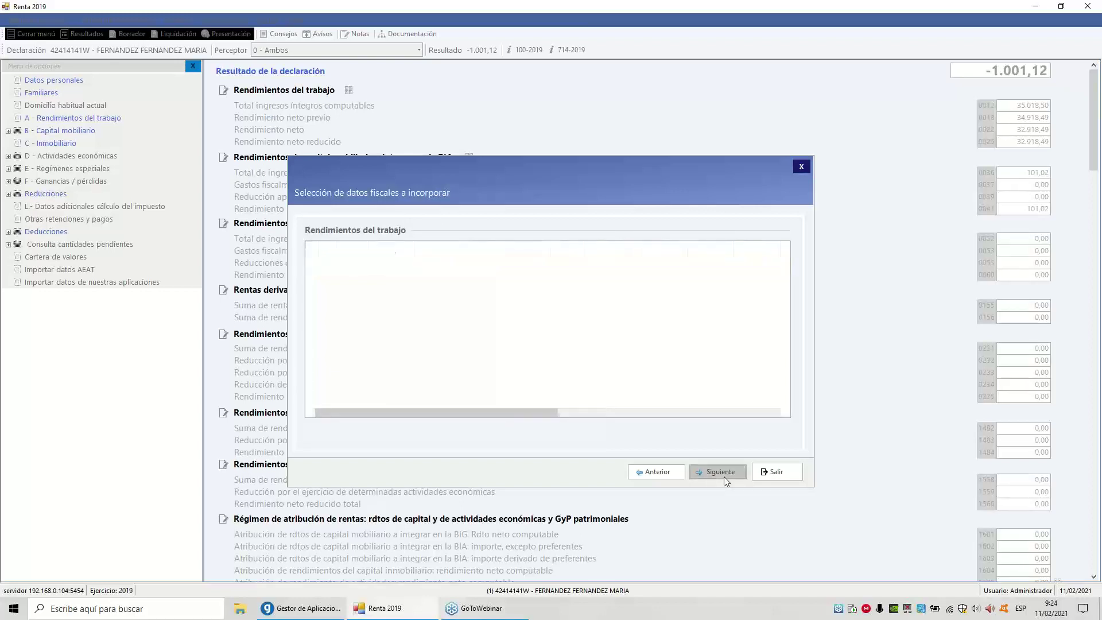
click(724, 476)
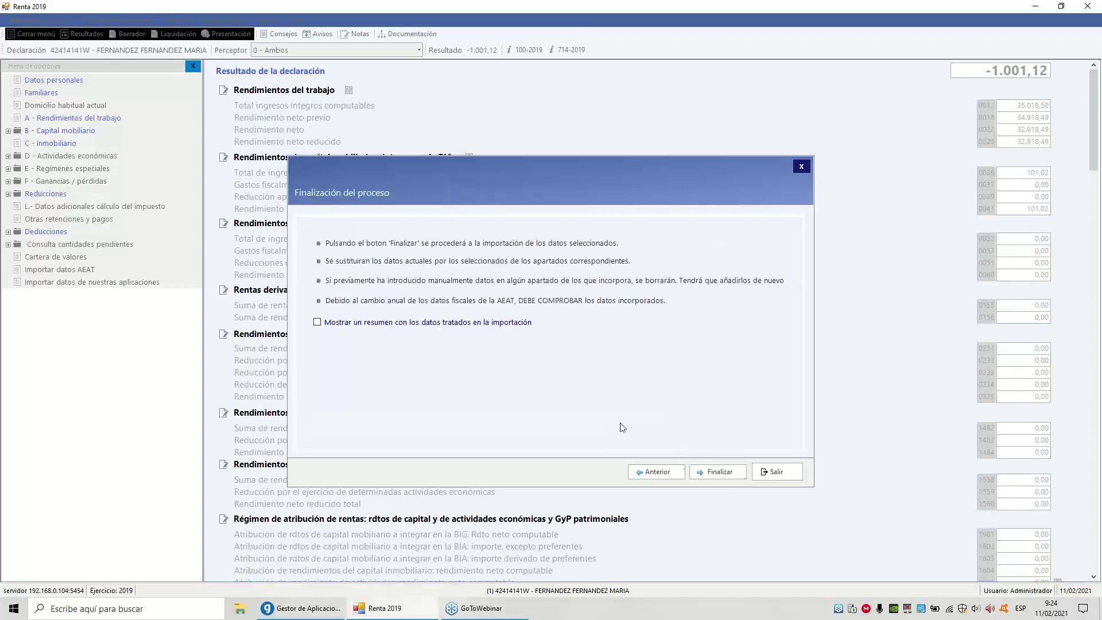
Complete the spouse's import and review work income totalling 42.518,50, with the result at -644,71
click(705, 471)
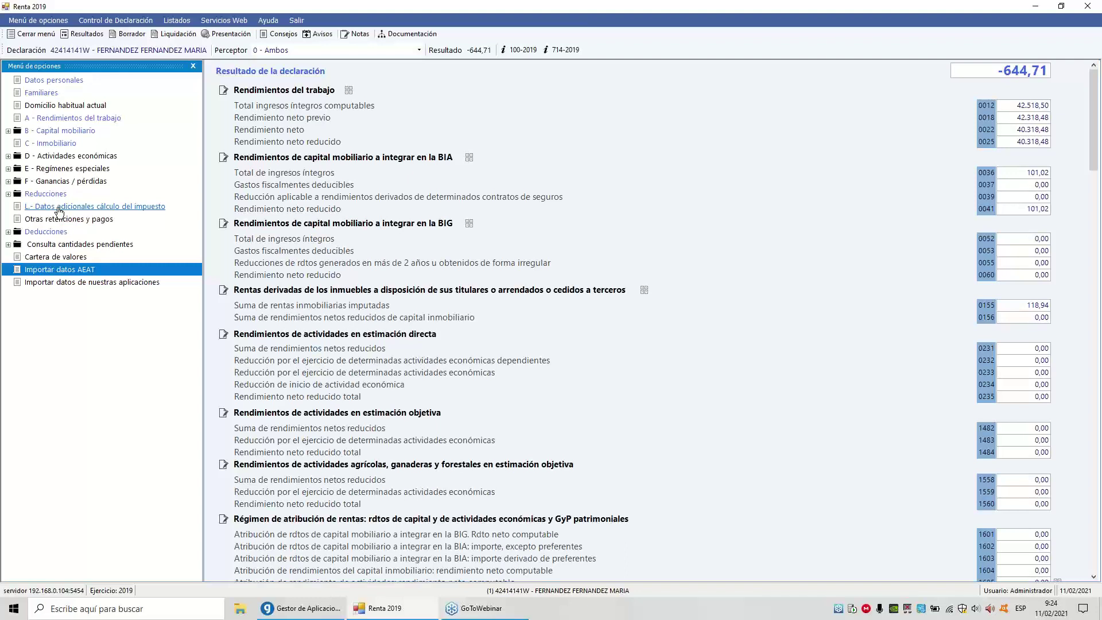
click(59, 119)
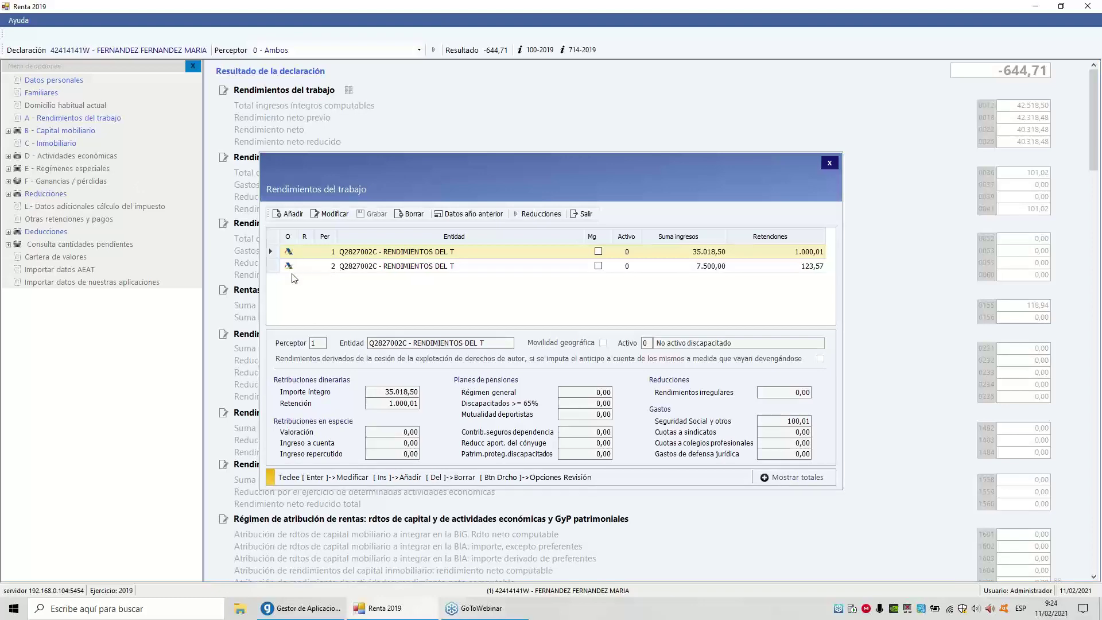
click(581, 217)
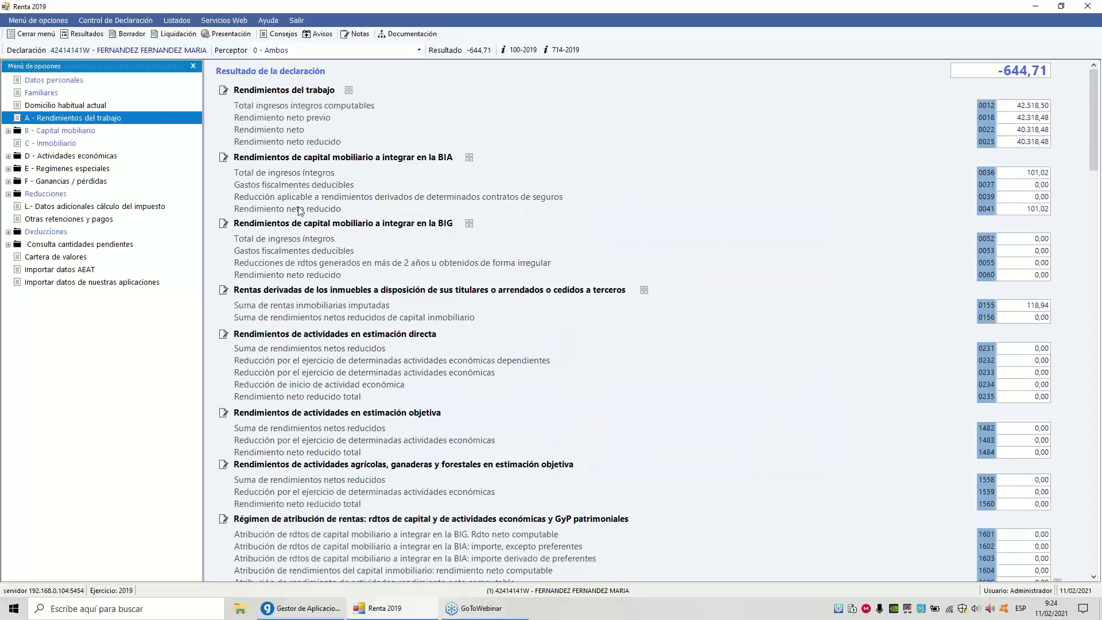
Check notices, follow the advice on undeclared union fees, and show last year's work income records
click(317, 35)
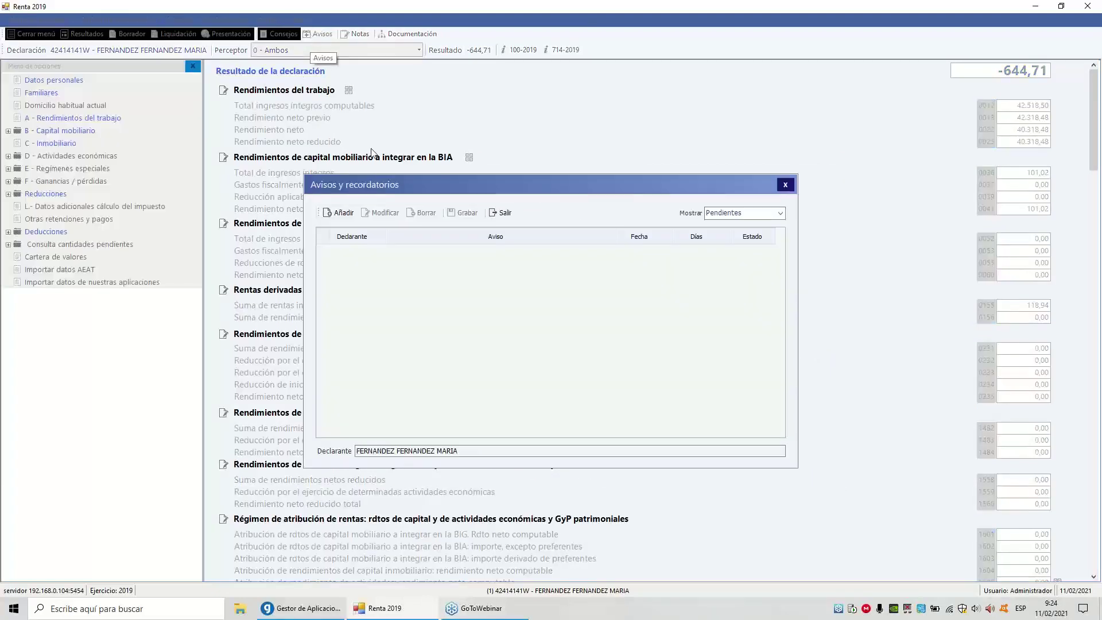
click(785, 186)
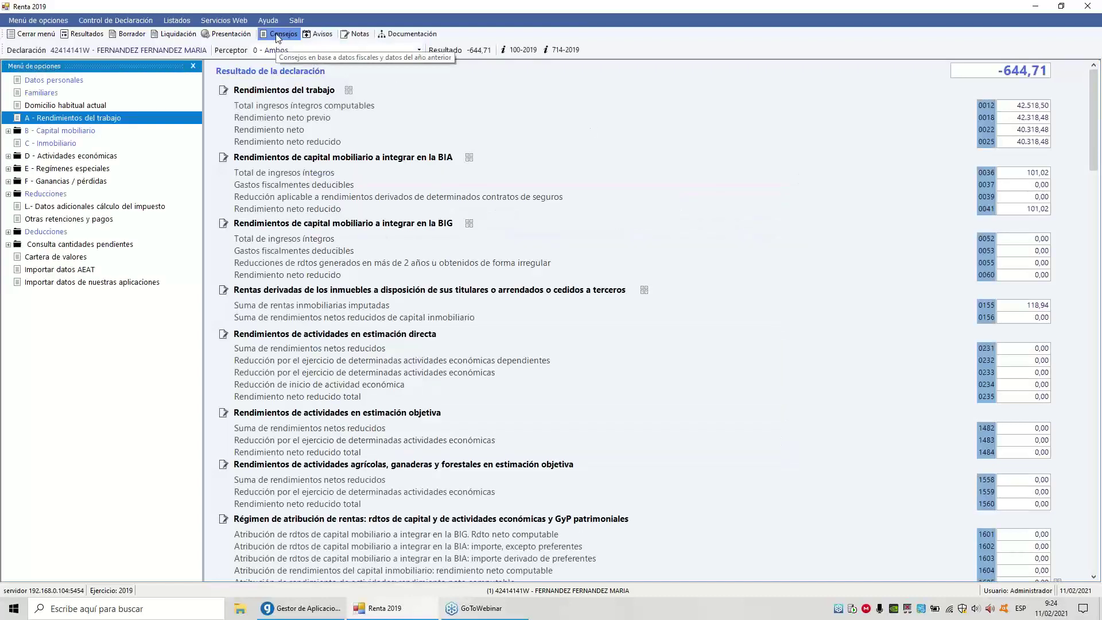
click(276, 36)
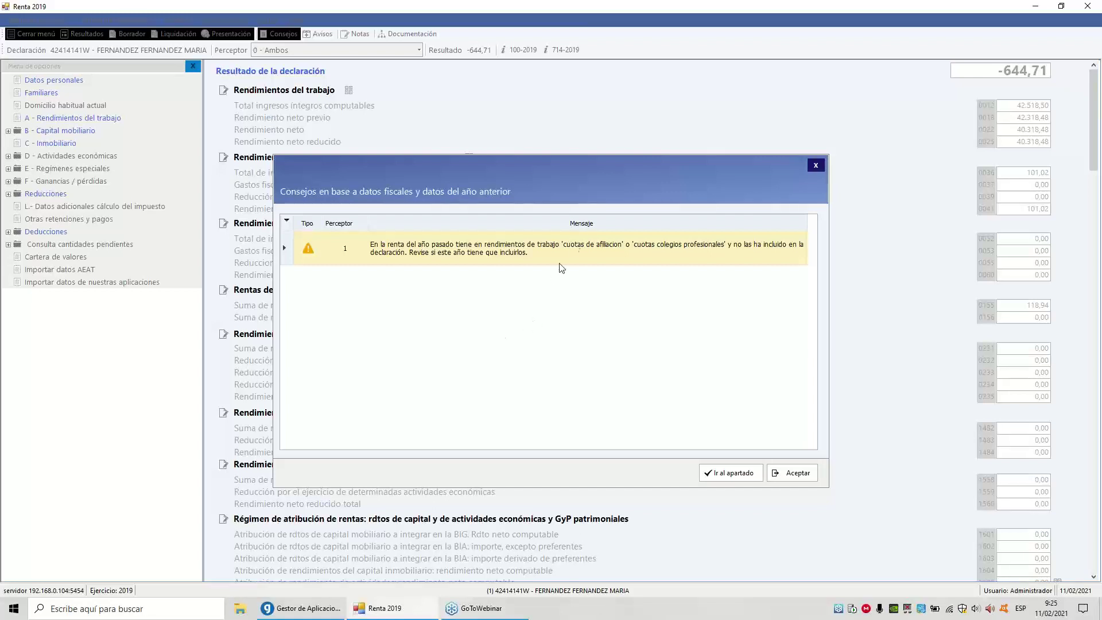
double_click(481, 253)
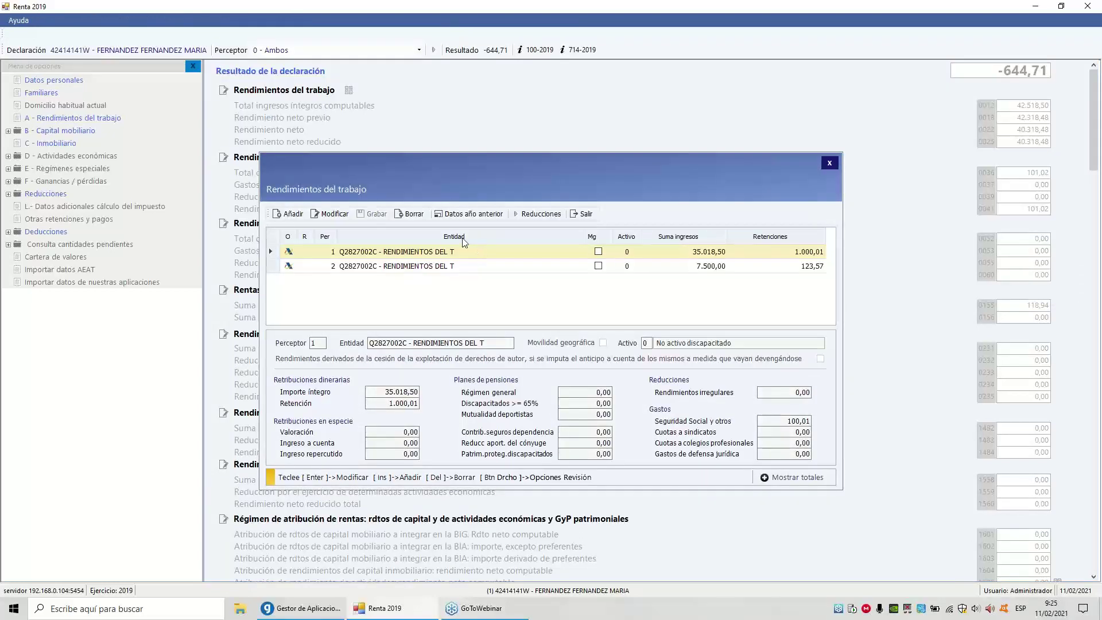
click(456, 214)
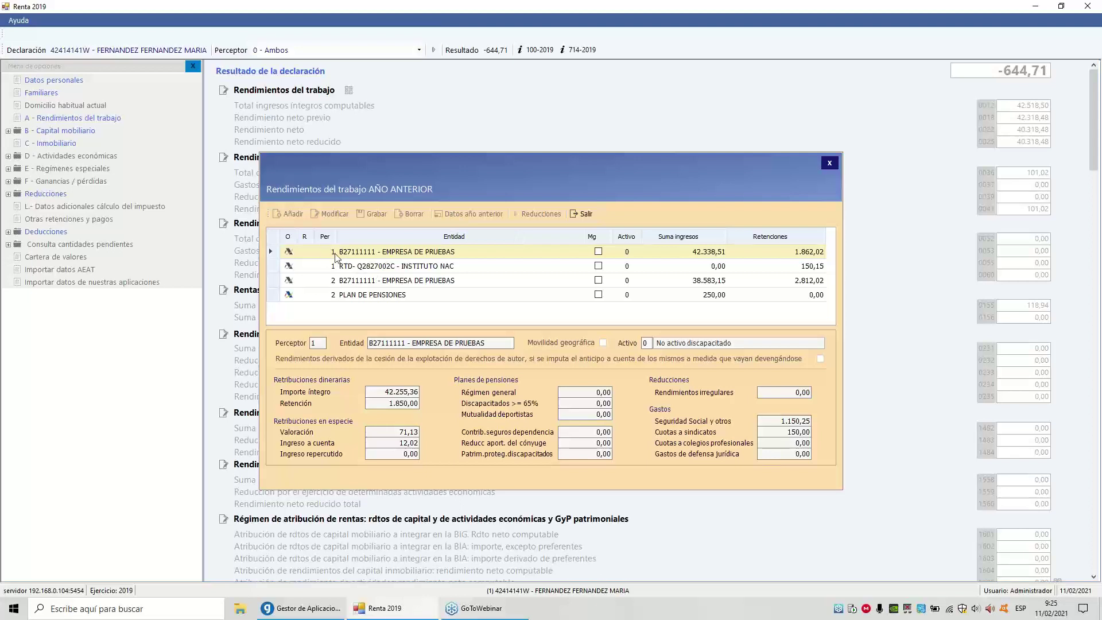
After checking last year's union fees, enter 160 union fees on the first employment income record
click(777, 432)
click(576, 215)
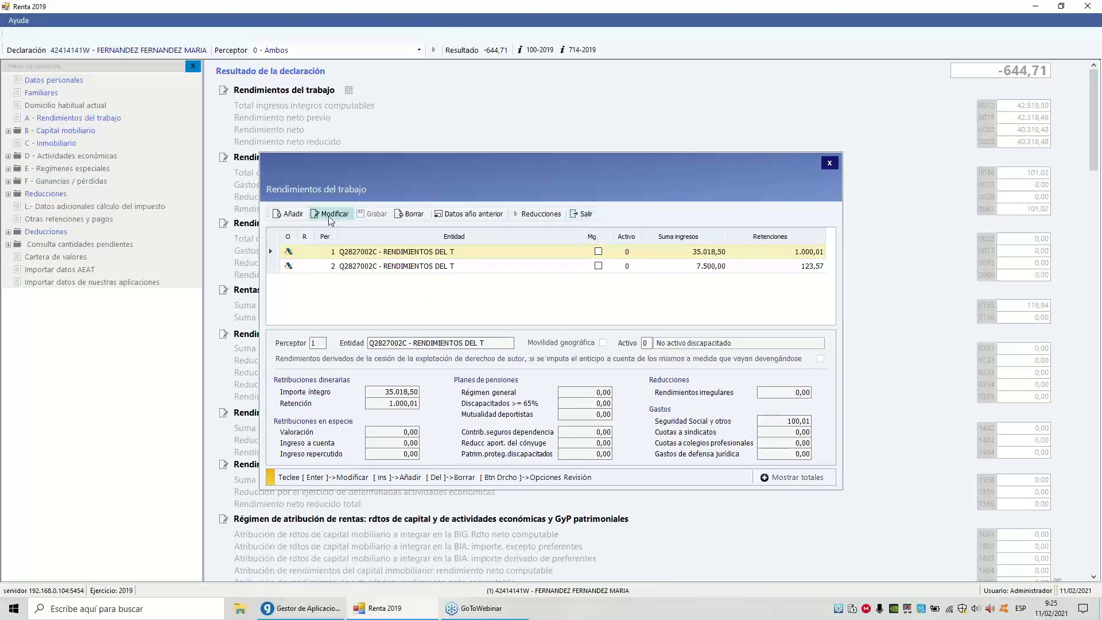
click(331, 216)
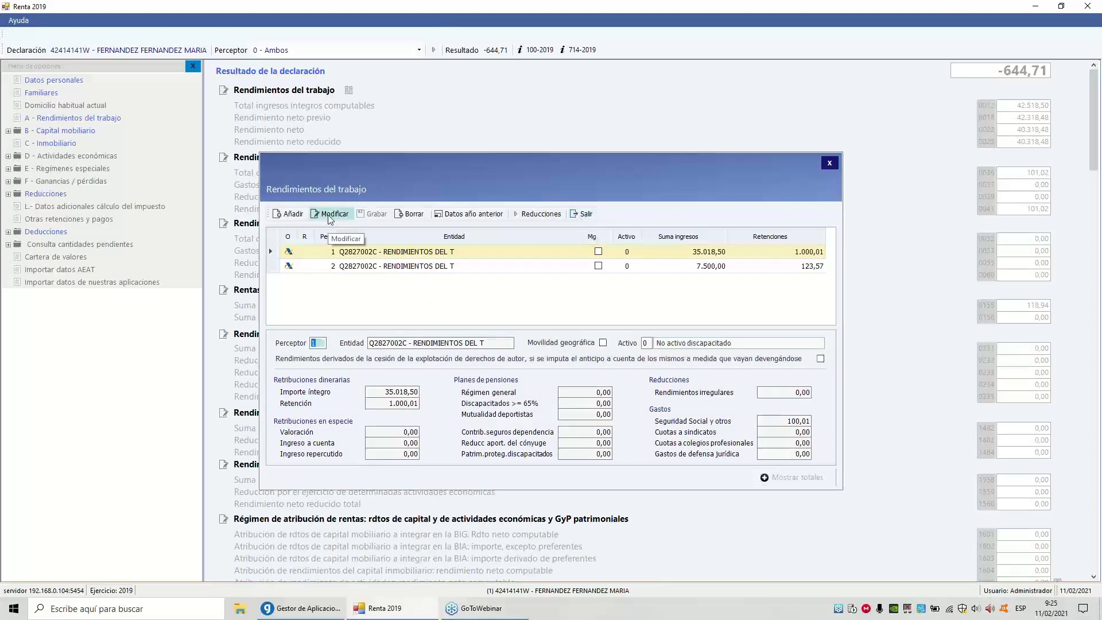
click(798, 434)
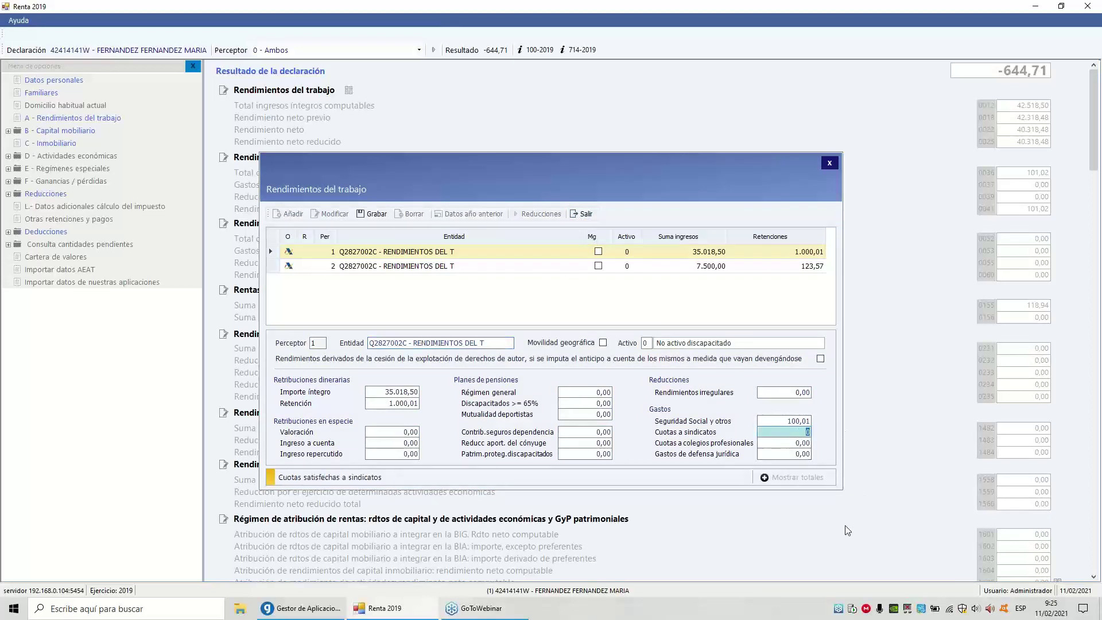
text(160)
key(Tab)
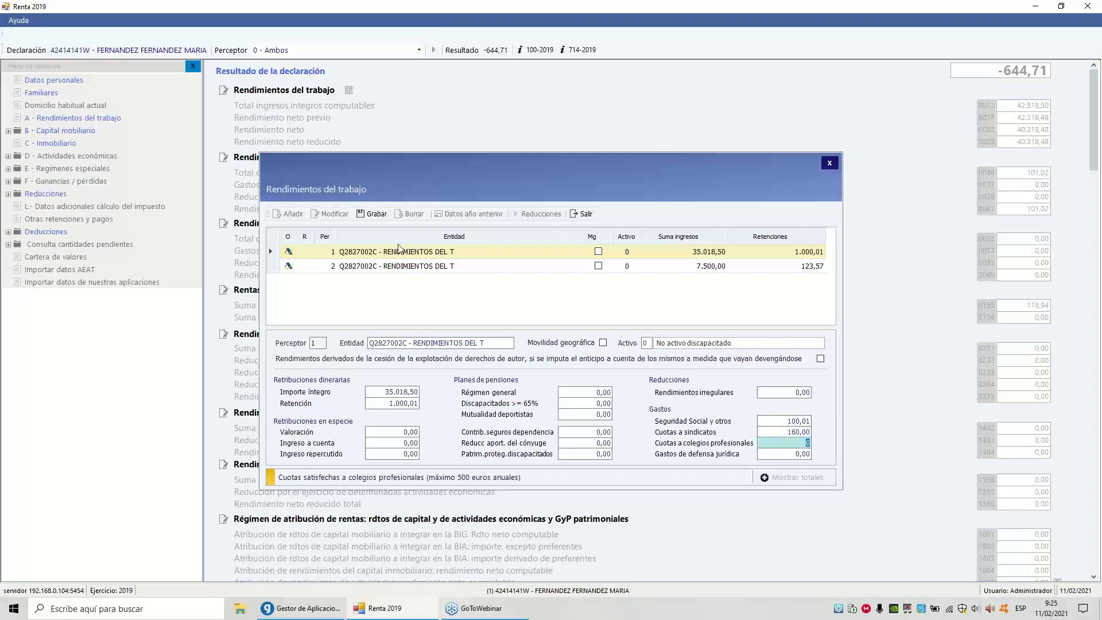
Save the edited employment income record and close it, accepting the Consejos message
click(377, 214)
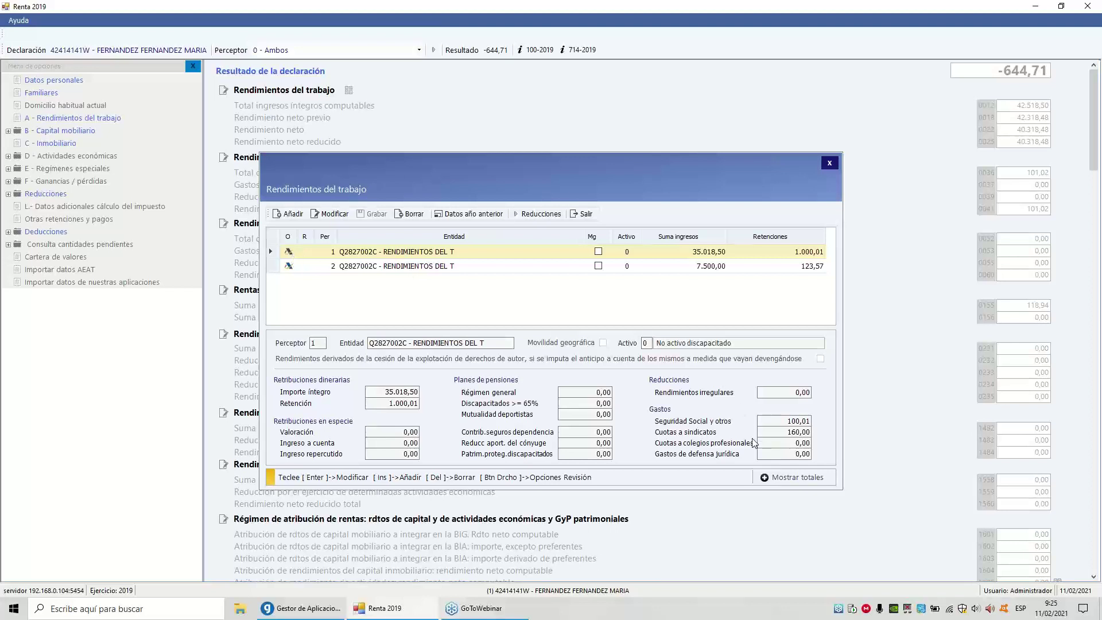
click(580, 214)
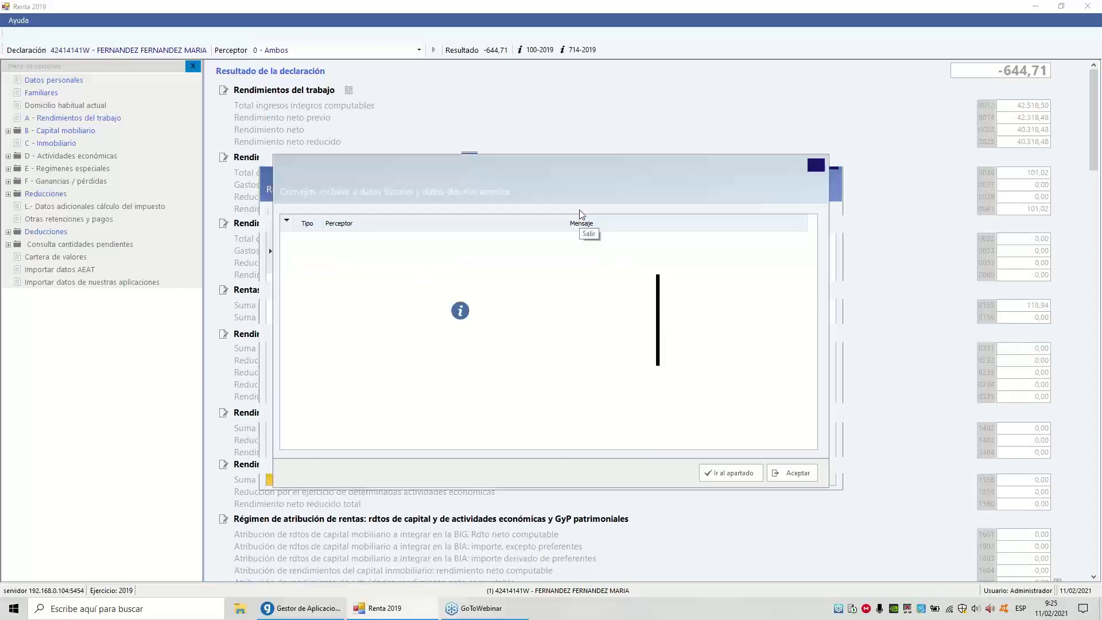
click(628, 351)
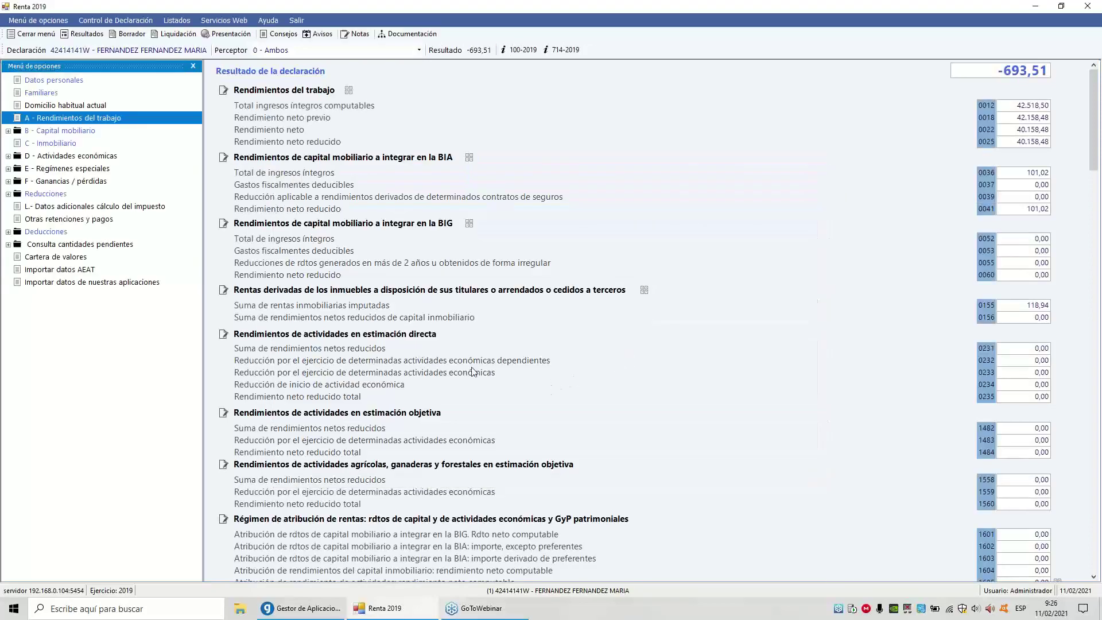
Save the declaration as a joint (Conjunta) return and bring up Presentación de declaraciones
click(82, 37)
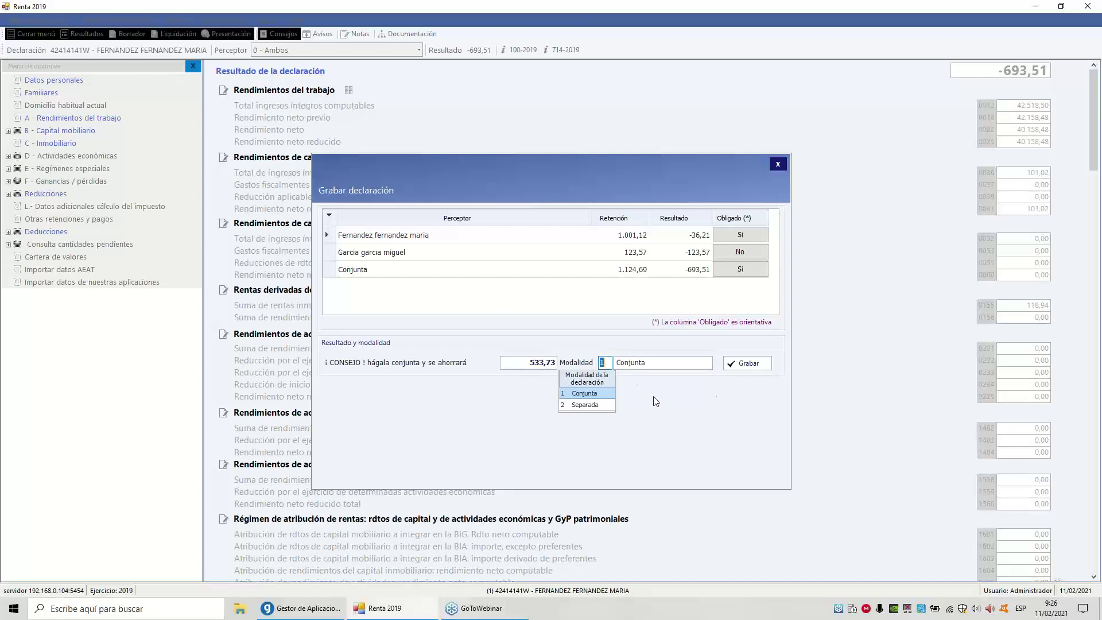
click(739, 362)
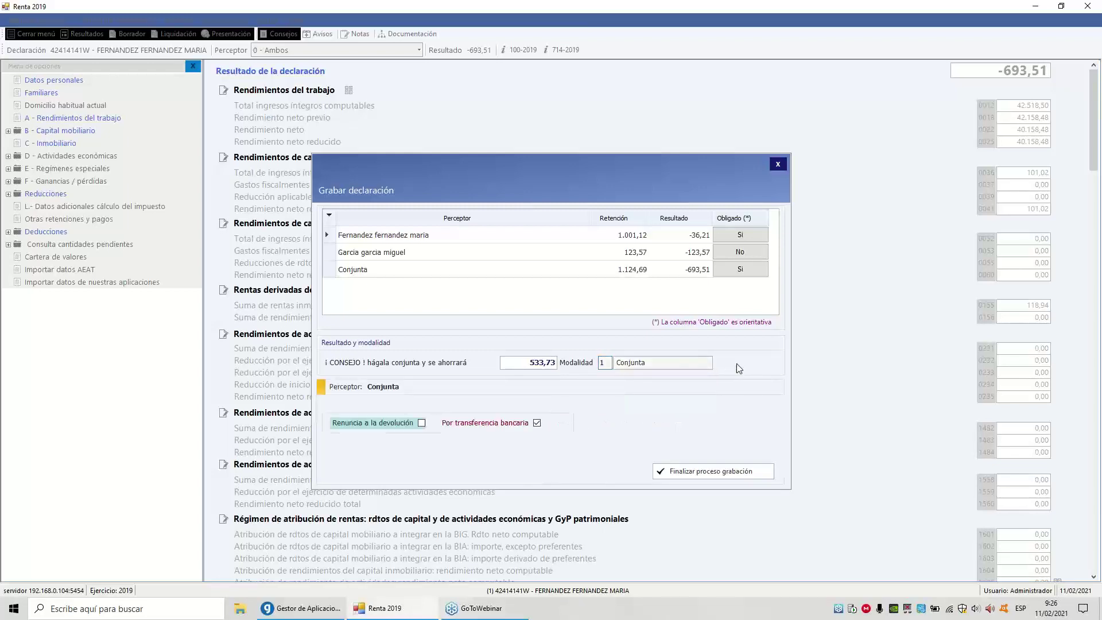
key(Return)
key(Return)
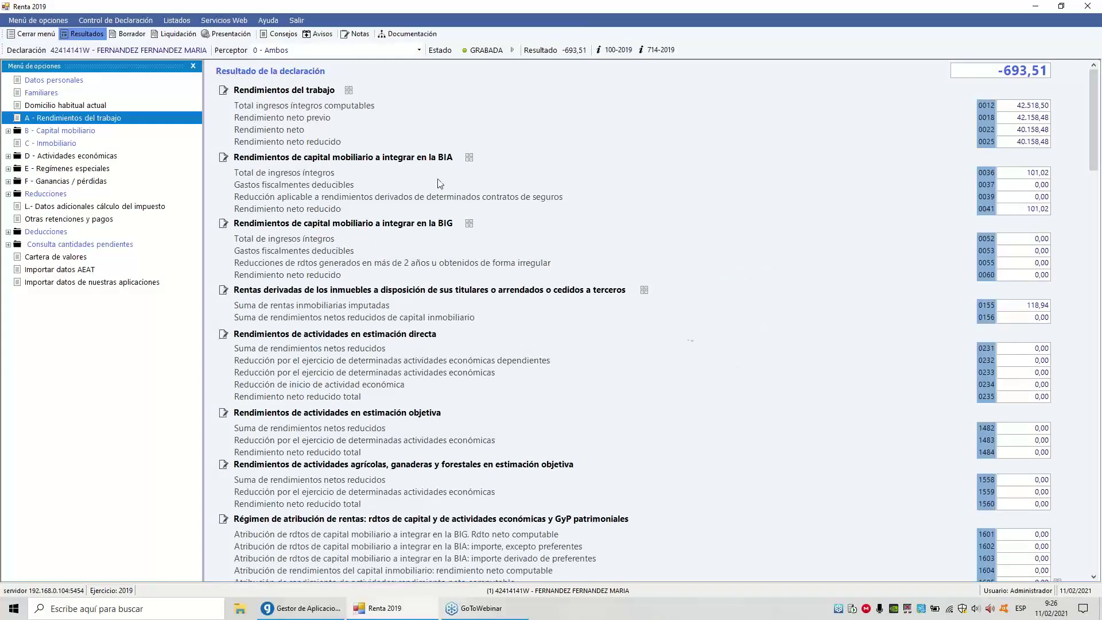
click(223, 36)
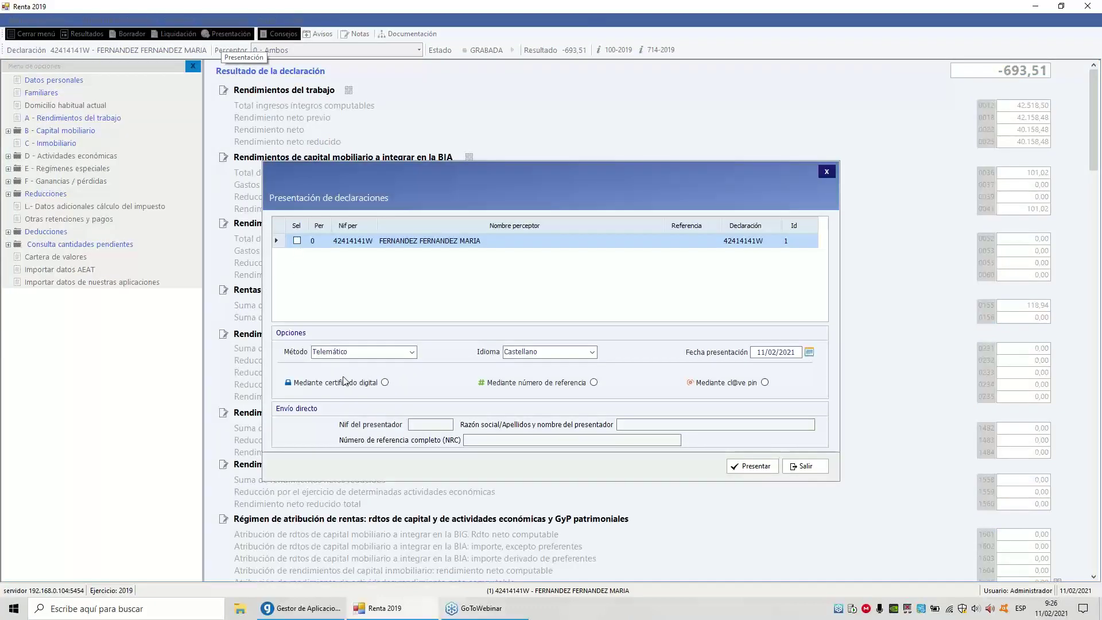
Mark the saved declaration with Sel and submit it via Presentar
click(296, 241)
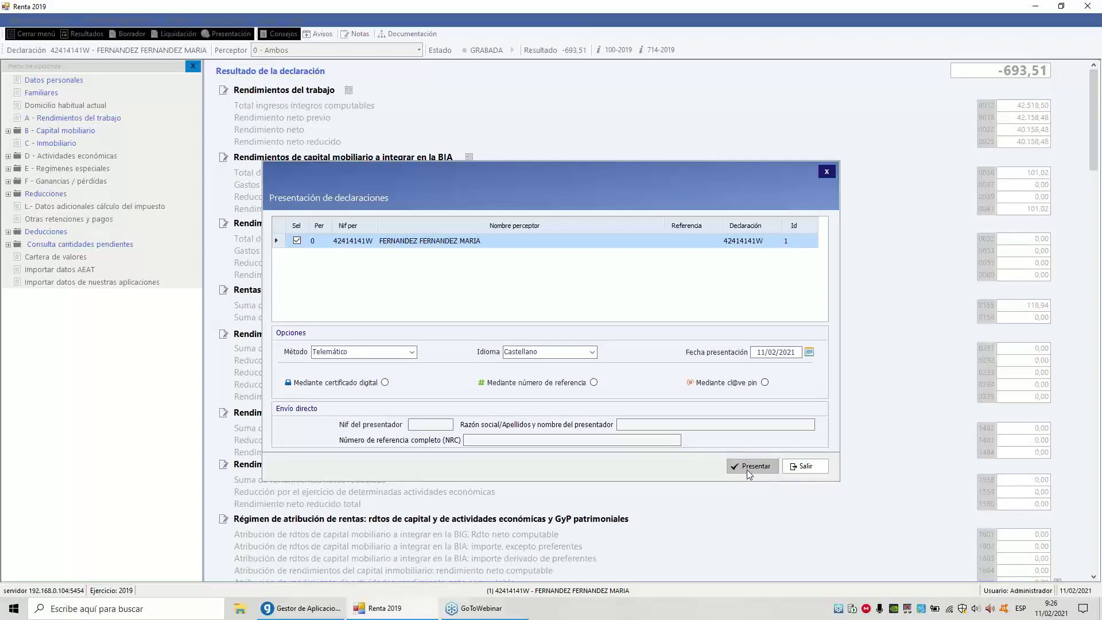
click(809, 467)
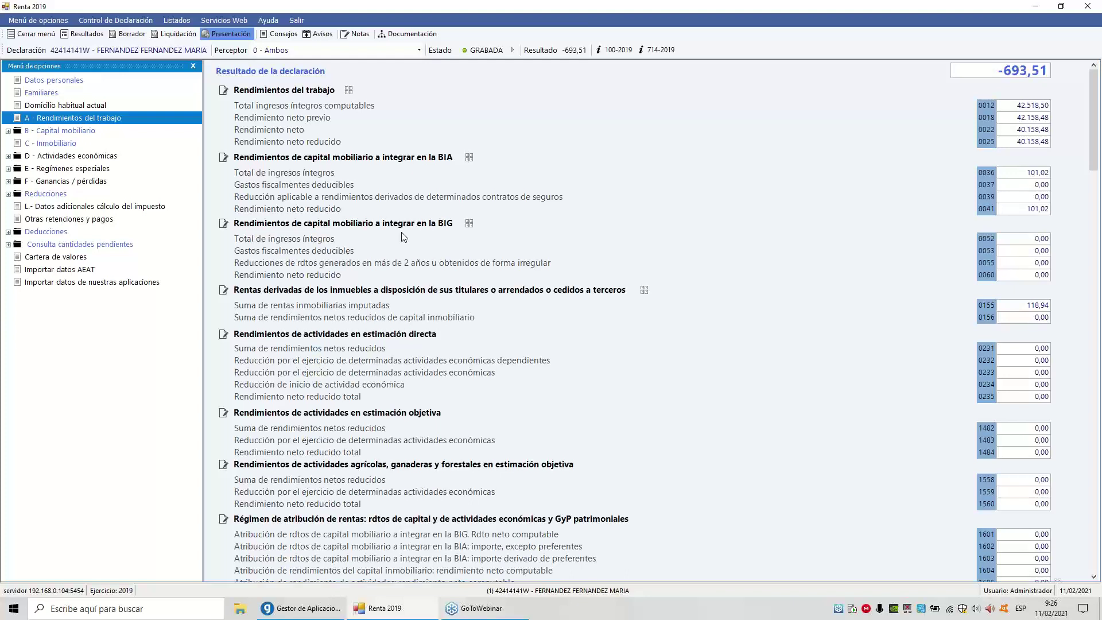
Import the ABOGADOS activity from Empresa Estimación, confirming changes to the saved declaration
click(82, 284)
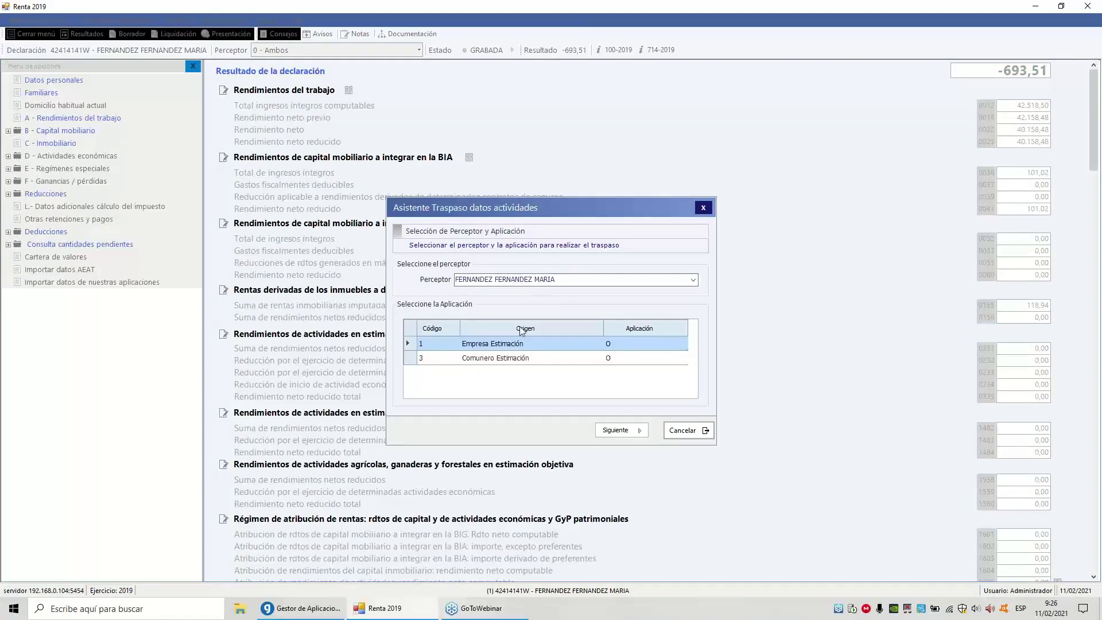
click(490, 359)
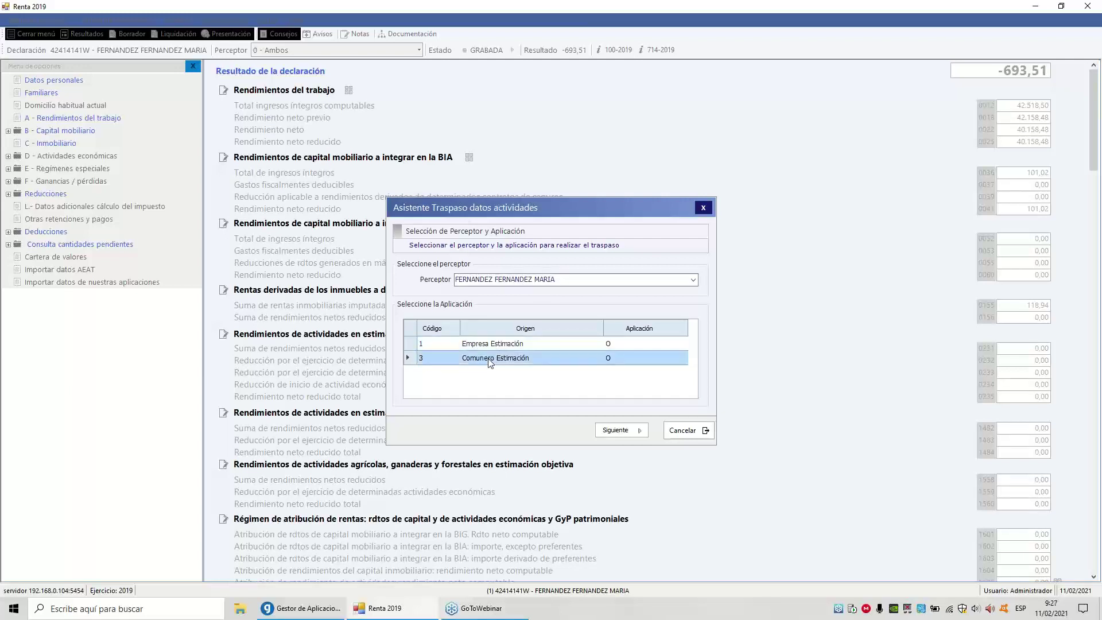
click(623, 434)
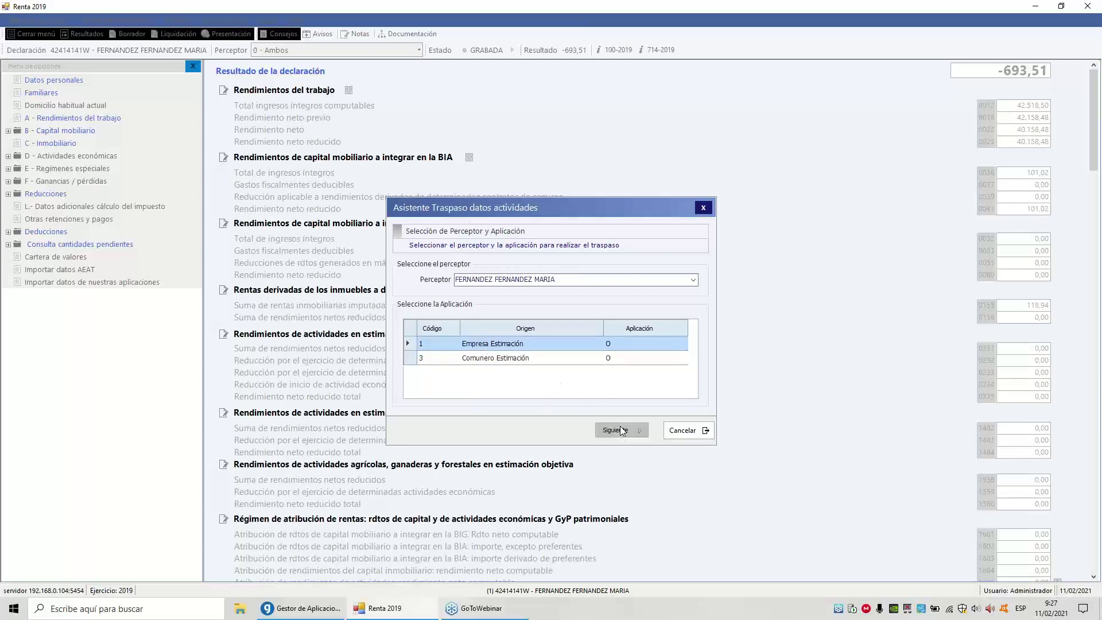
click(620, 429)
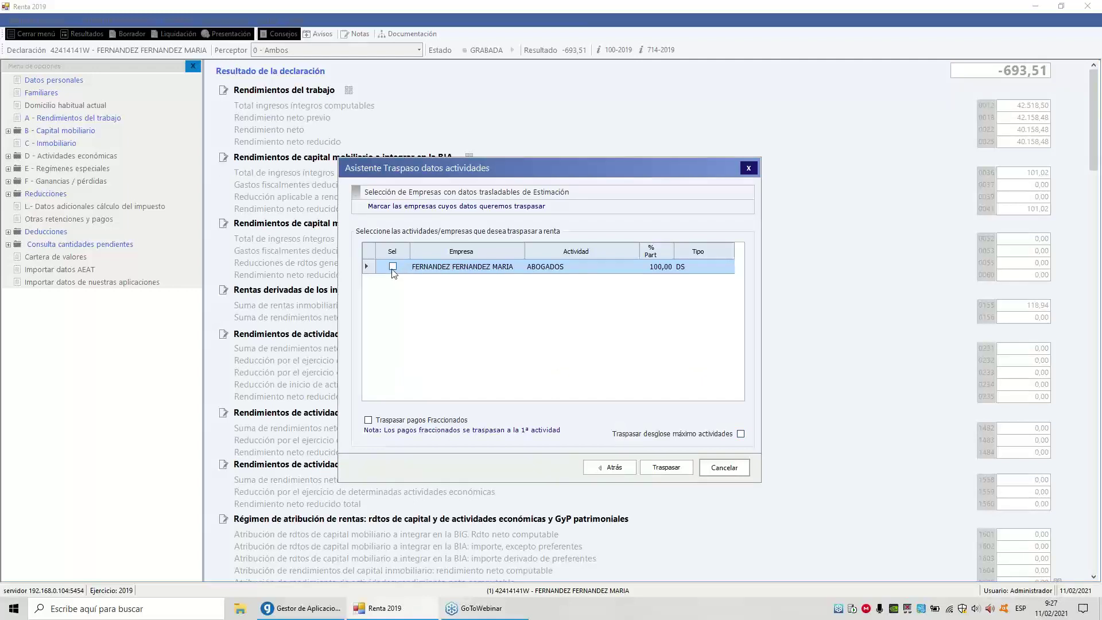
click(393, 266)
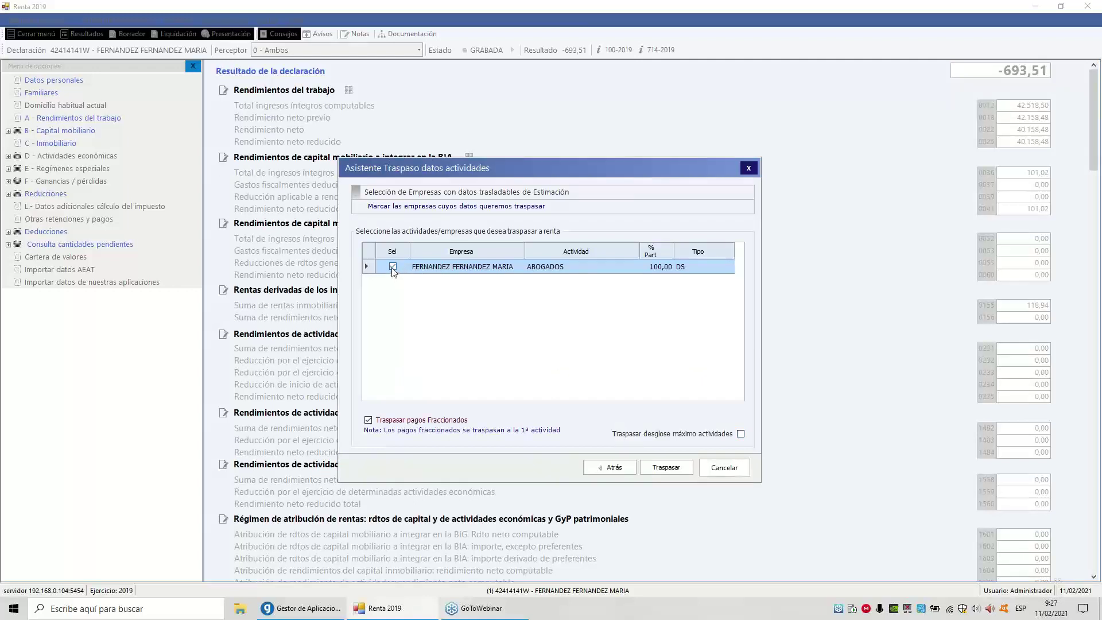
click(662, 470)
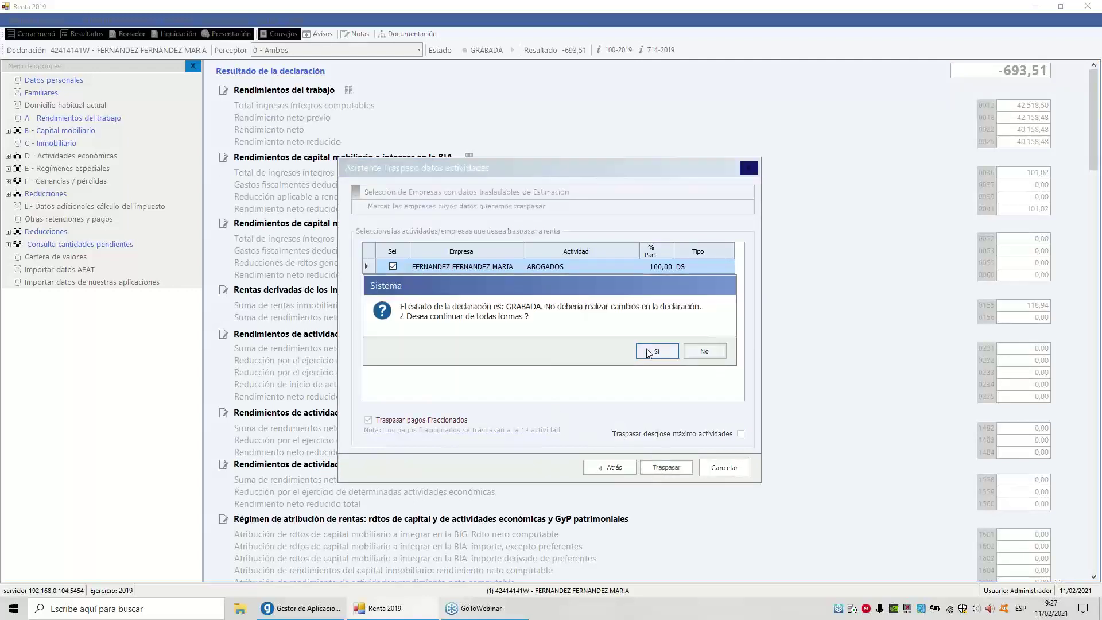
click(649, 352)
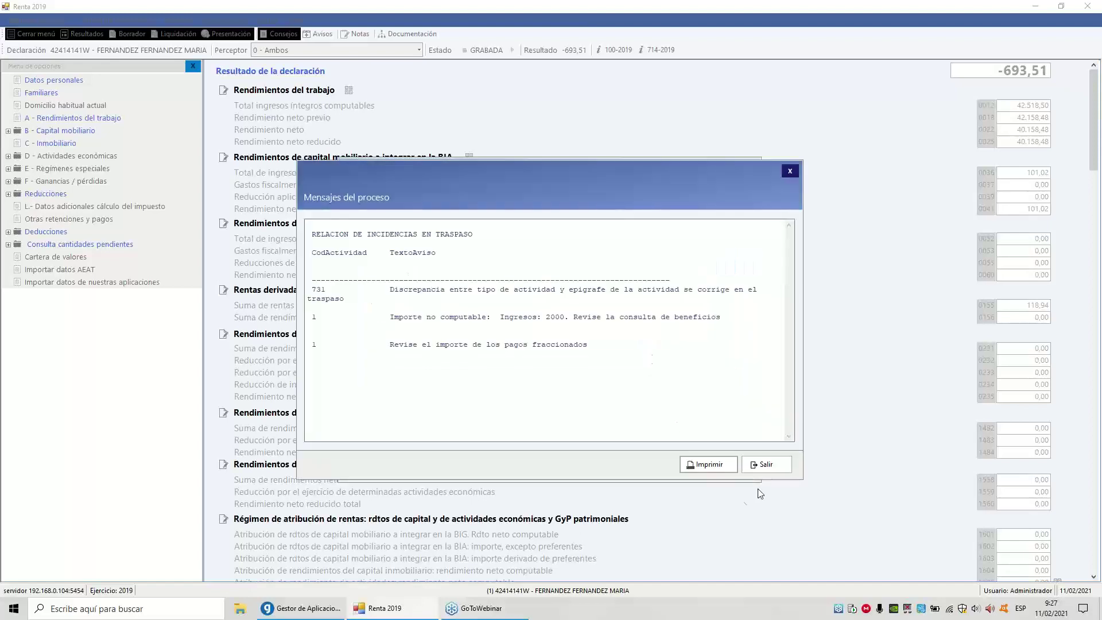
click(763, 462)
click(685, 351)
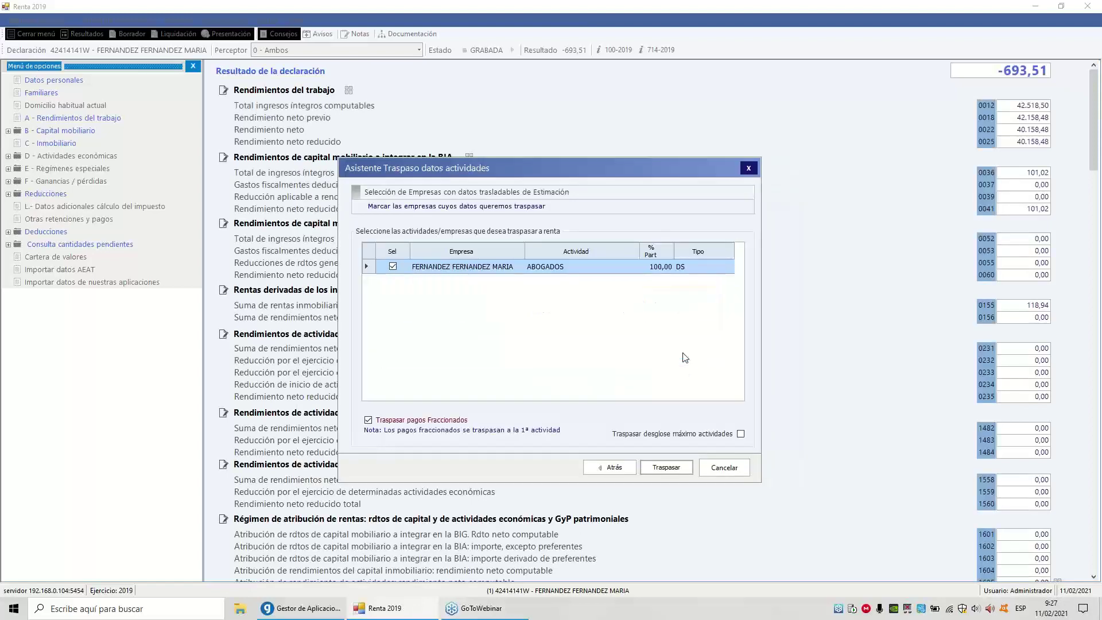
Review the imported direct-estimation activity showing 18.259,00 net yield
click(70, 159)
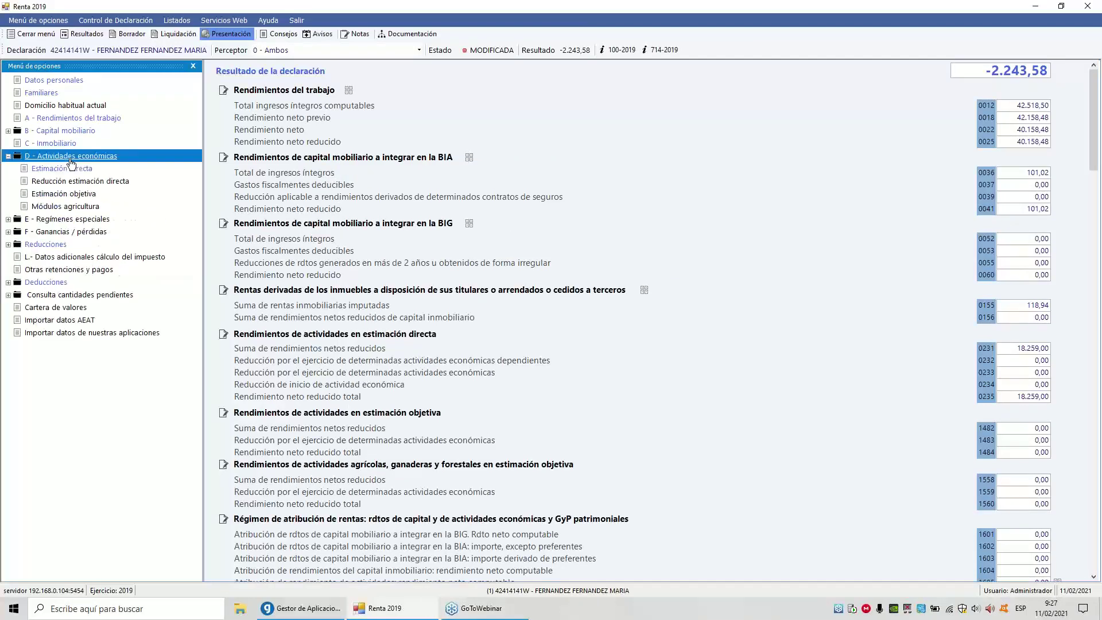
click(69, 169)
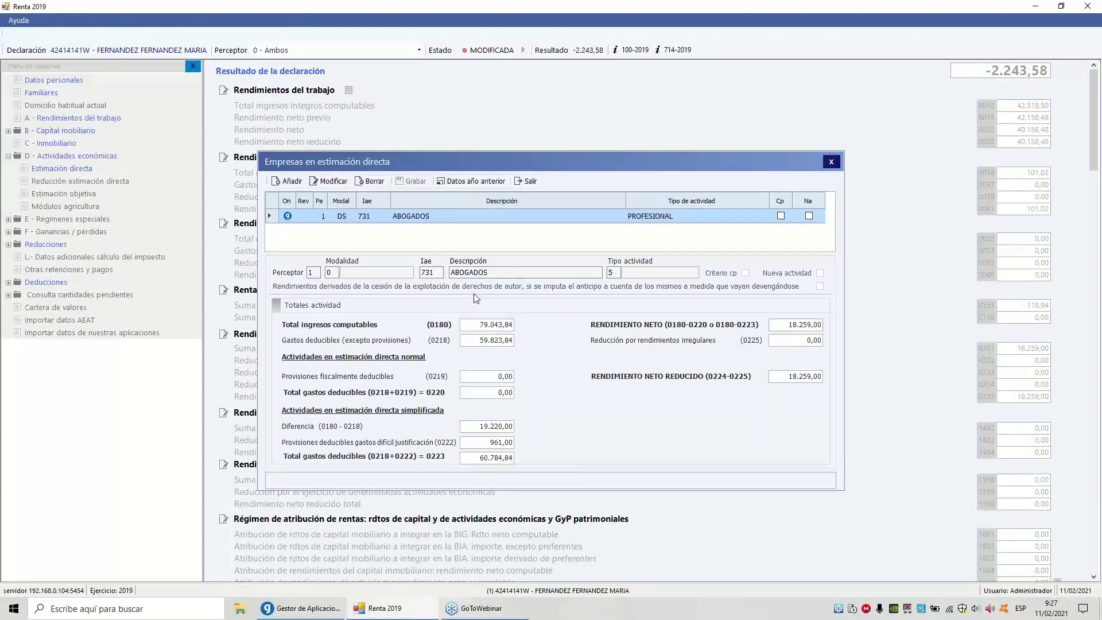
click(527, 181)
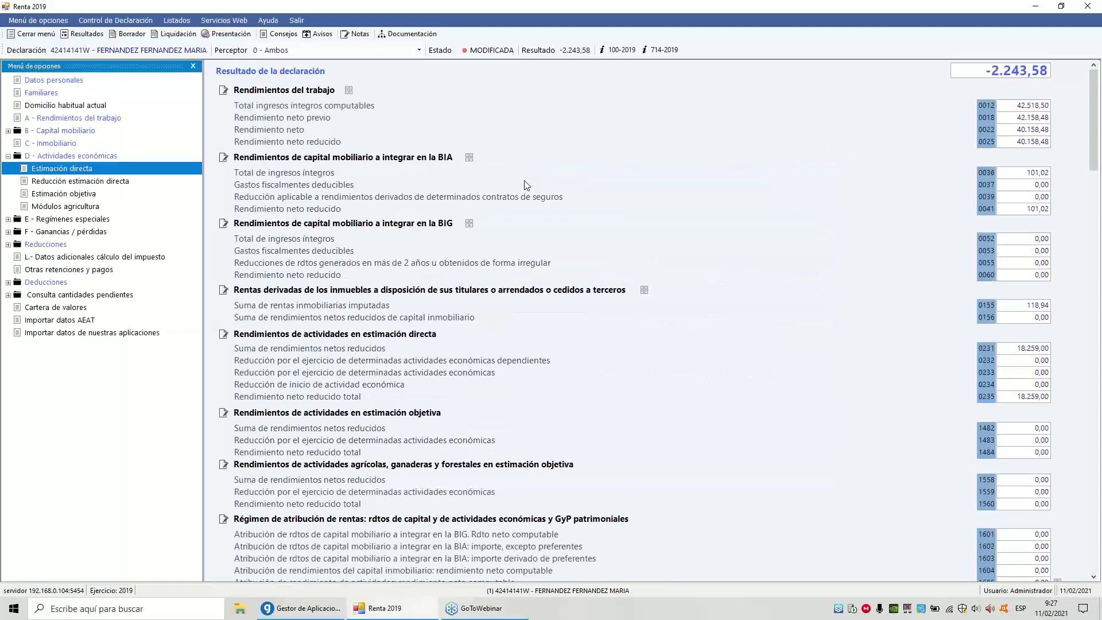
Import the Comunero Estimación entity without transferring split payments (pagos fraccionados)
click(74, 334)
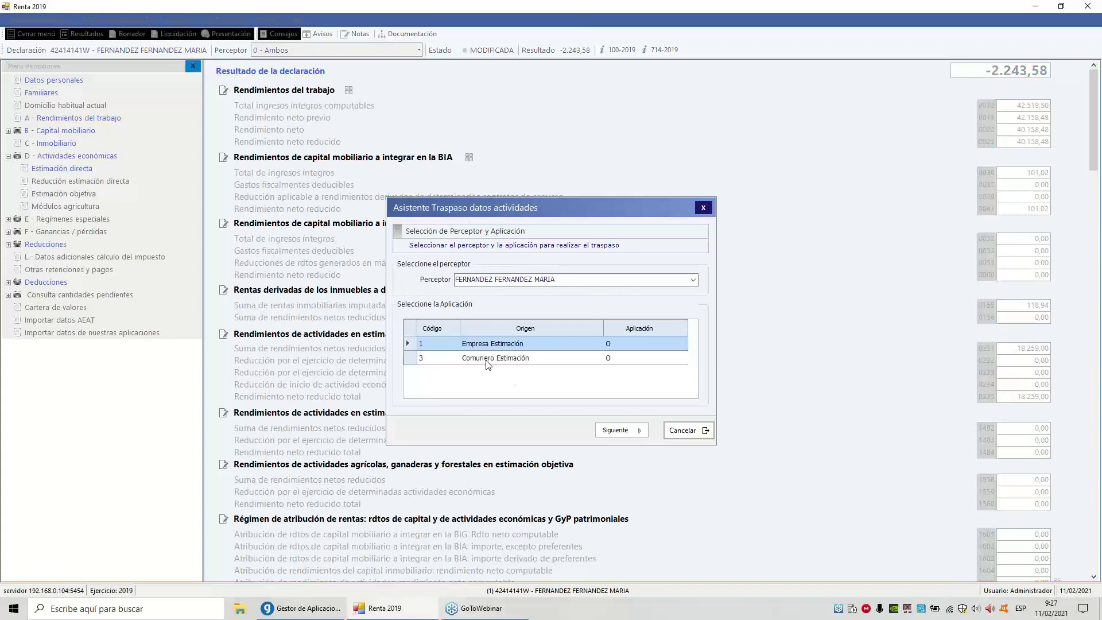
click(487, 359)
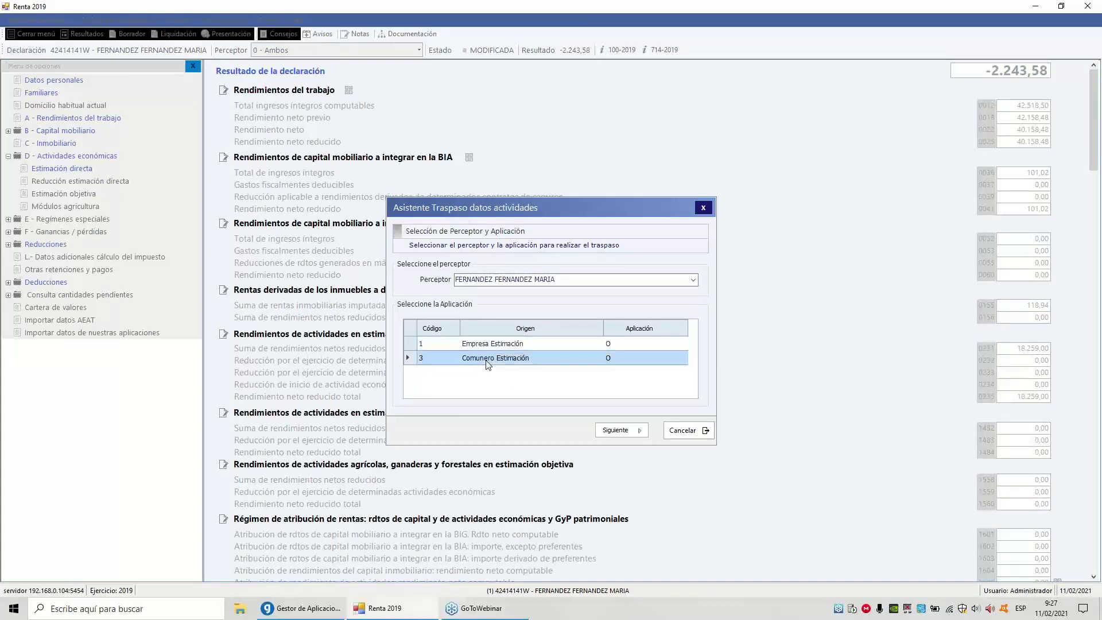
click(618, 436)
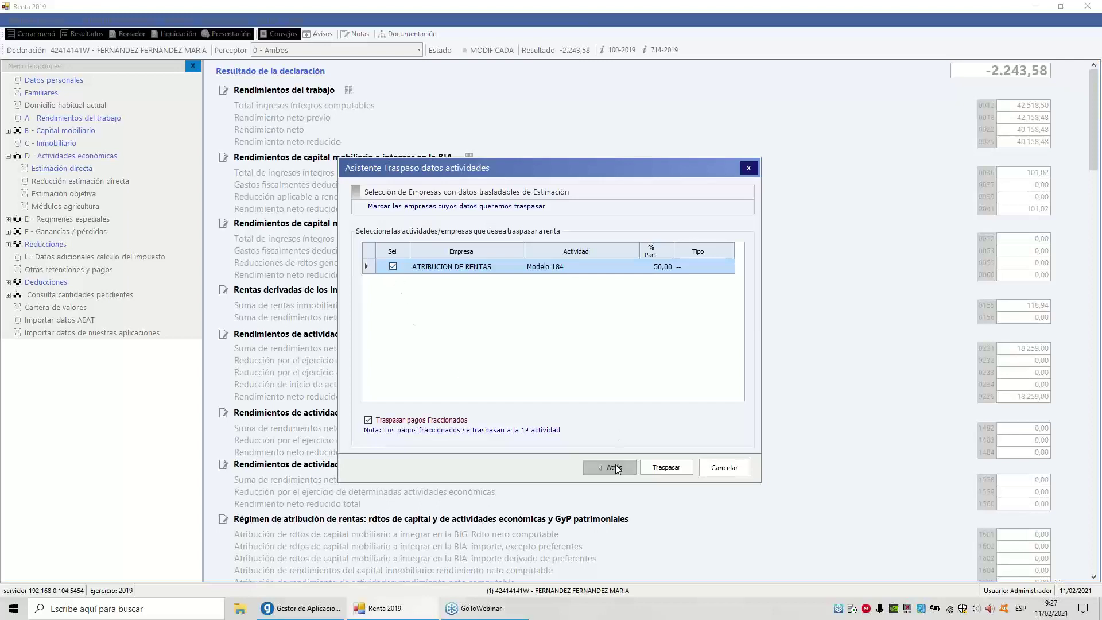
click(384, 421)
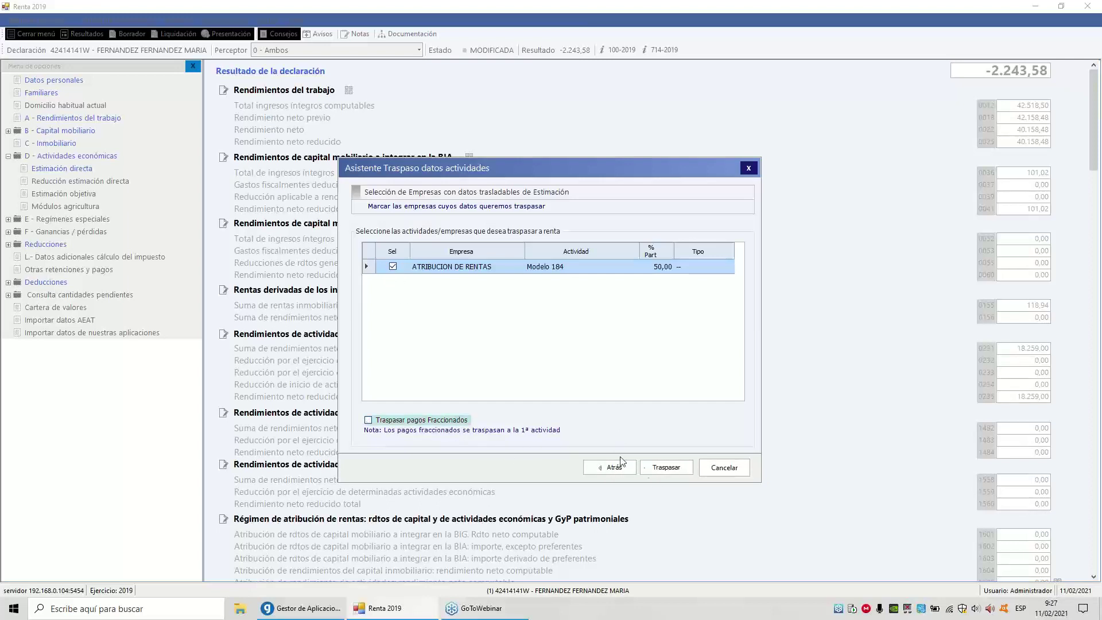
click(655, 468)
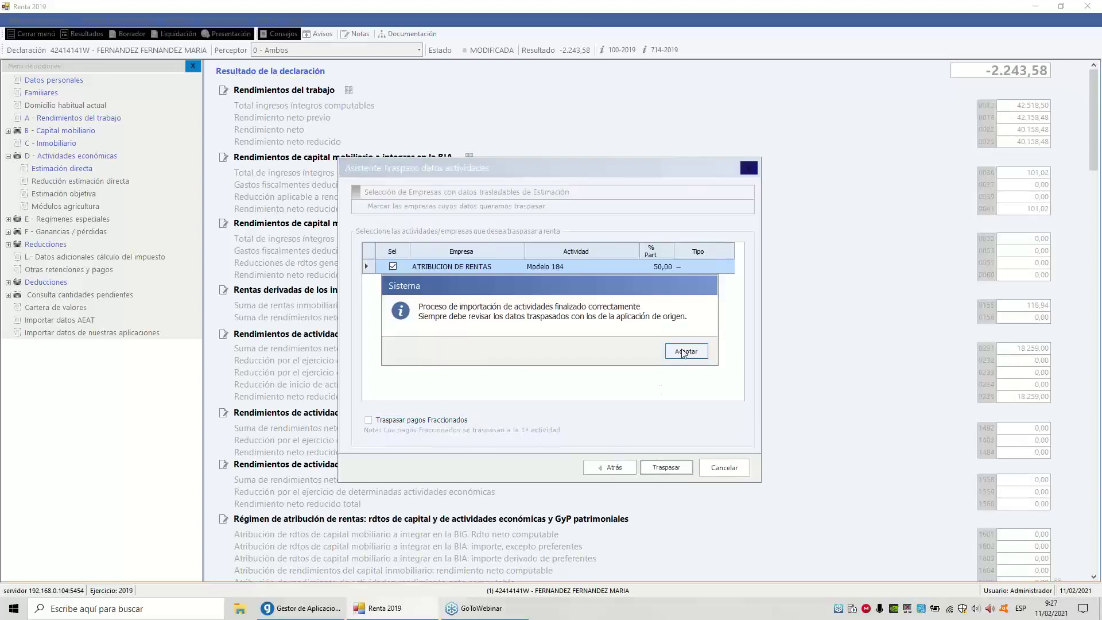
click(683, 351)
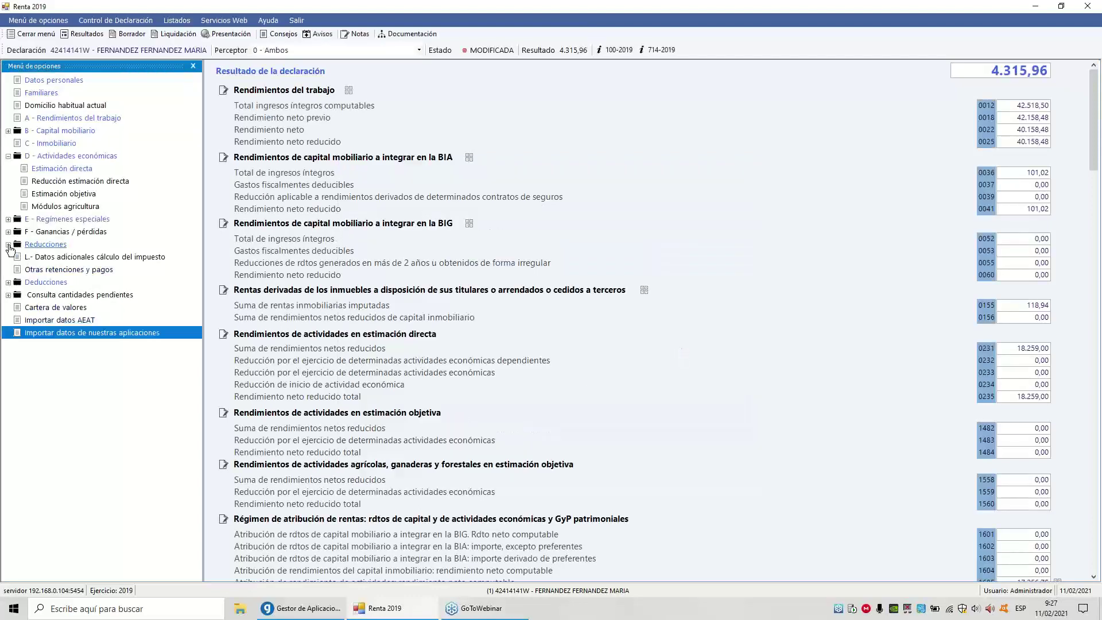
Review the 50,00 % income-attribution entry with 18.165,00 net under special regimes
click(9, 219)
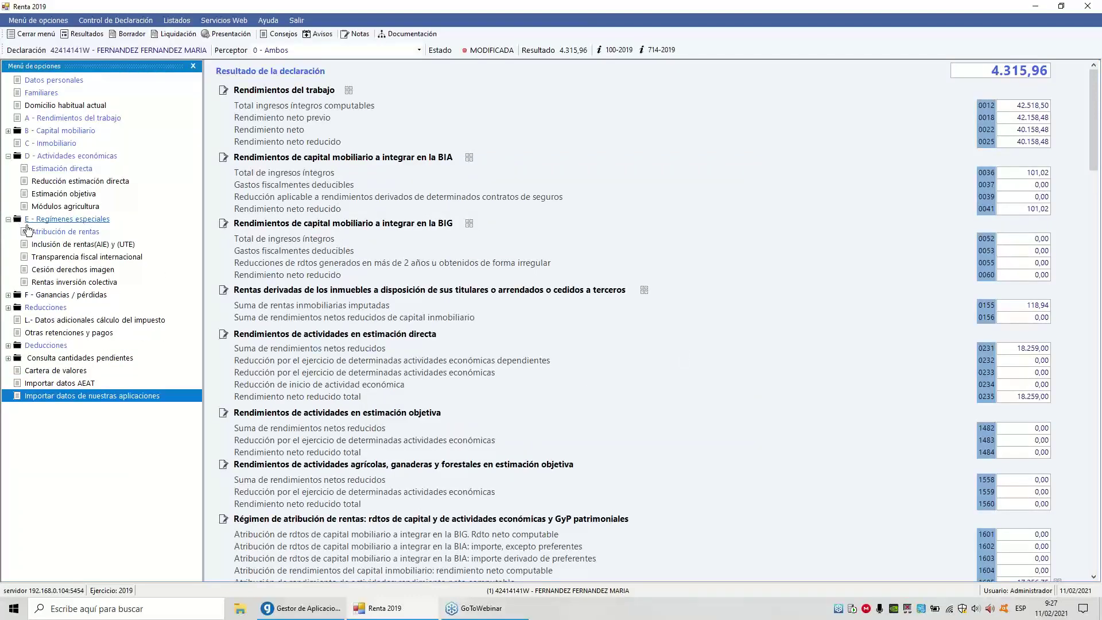
click(43, 231)
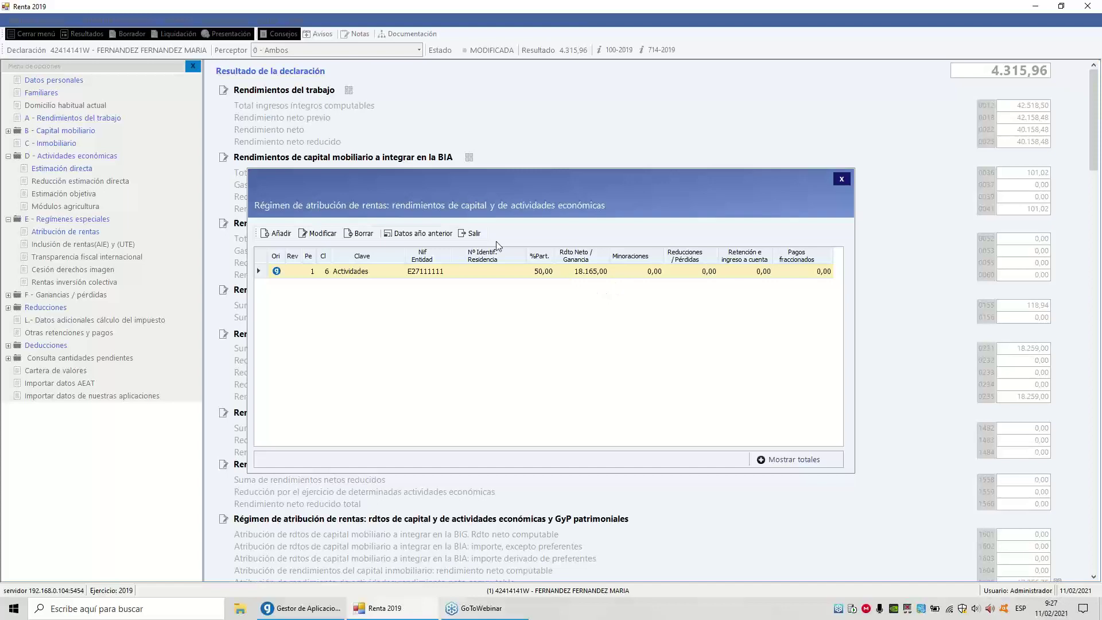
click(470, 235)
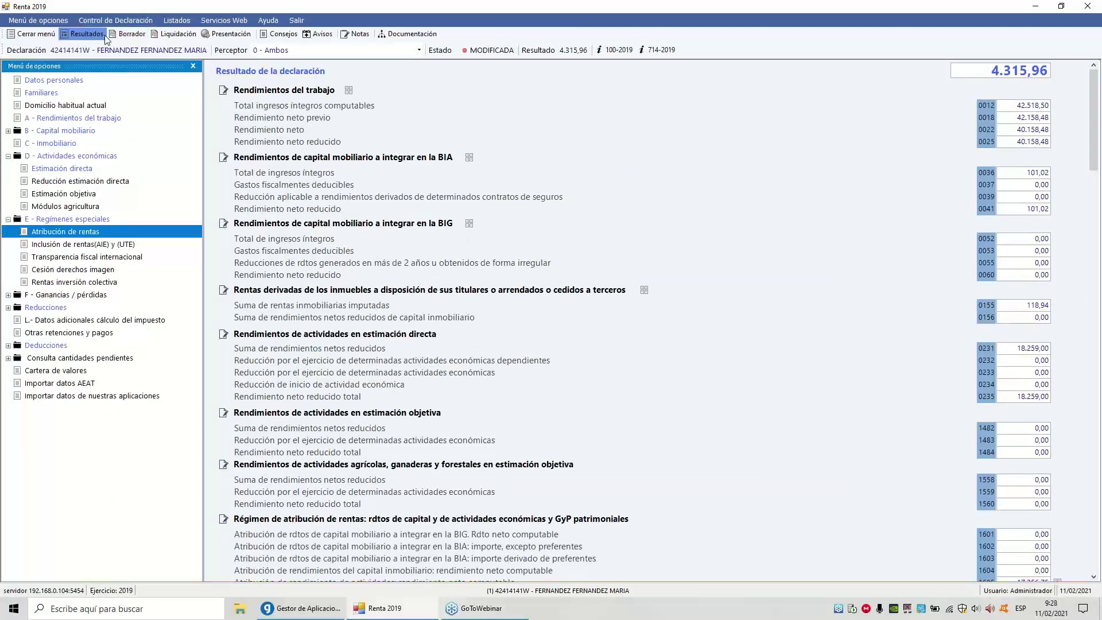
Save as Separada: first spouse pays by split direct debit, second refunded by bank transfer
click(87, 34)
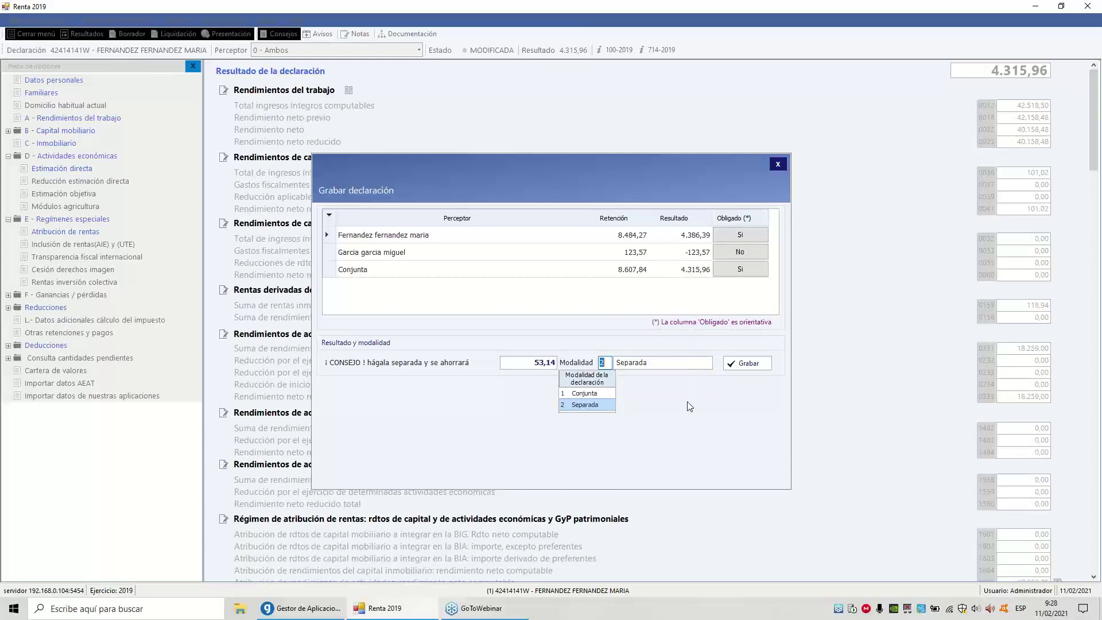
click(746, 364)
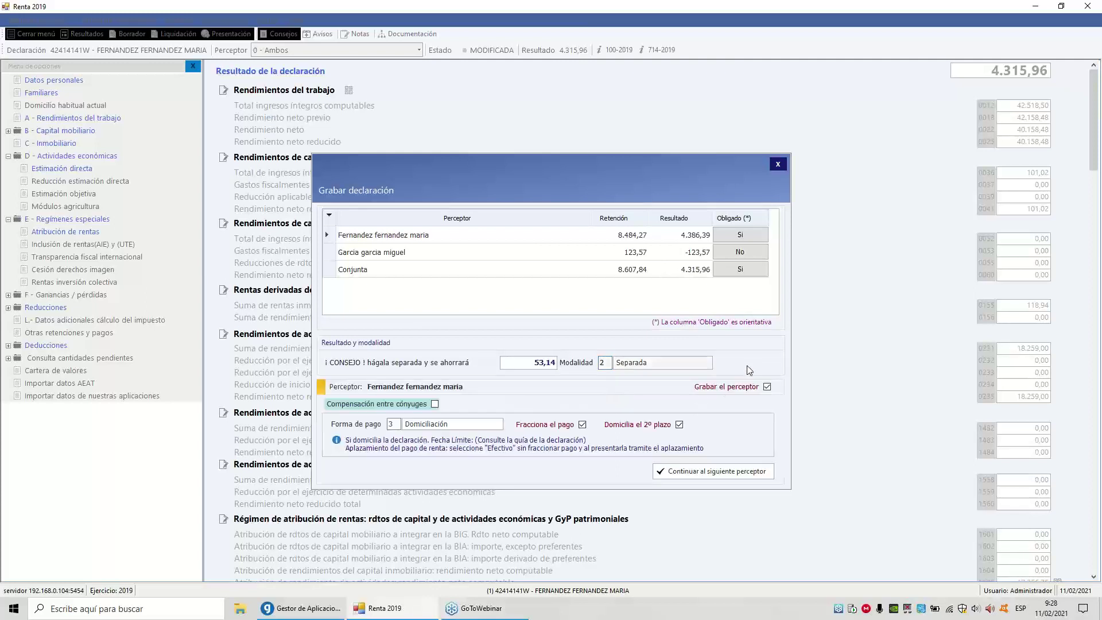
key(Tab)
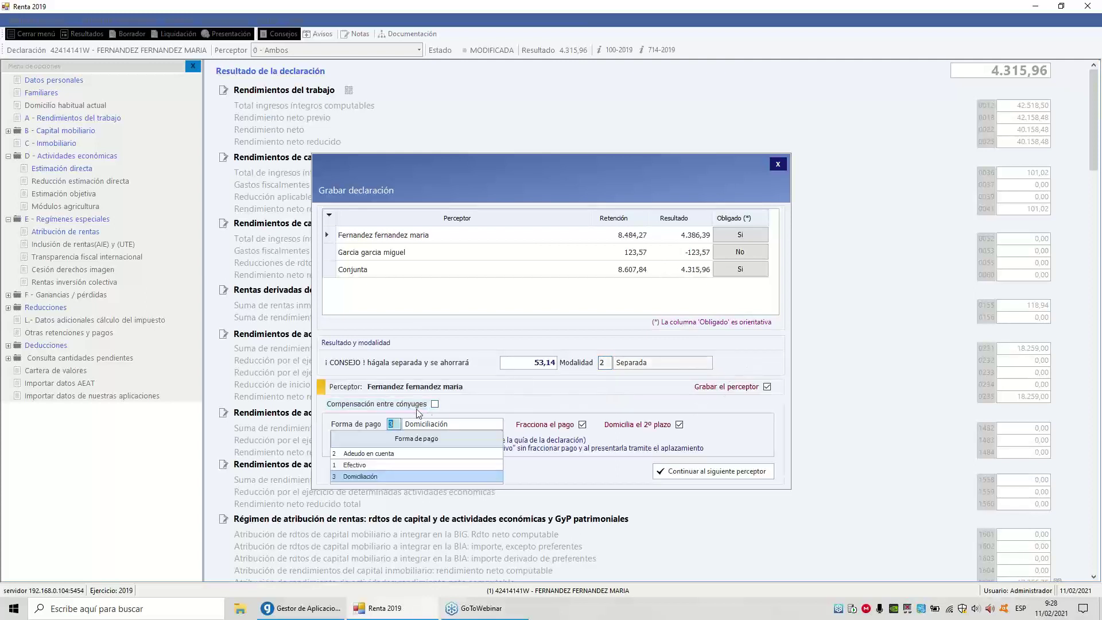
key(Tab)
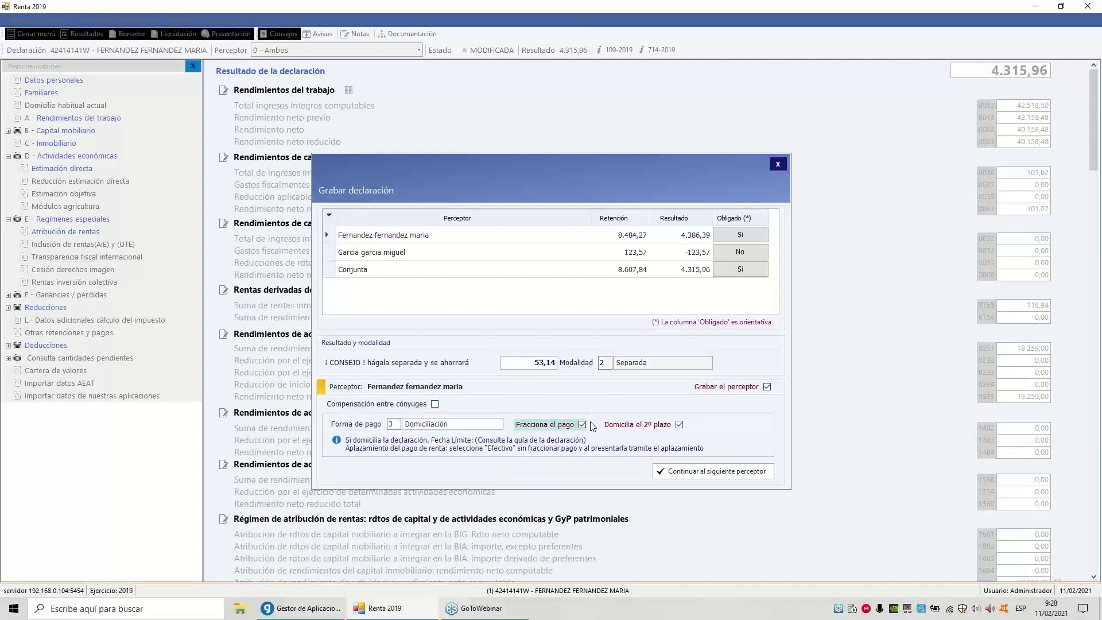
key(Tab)
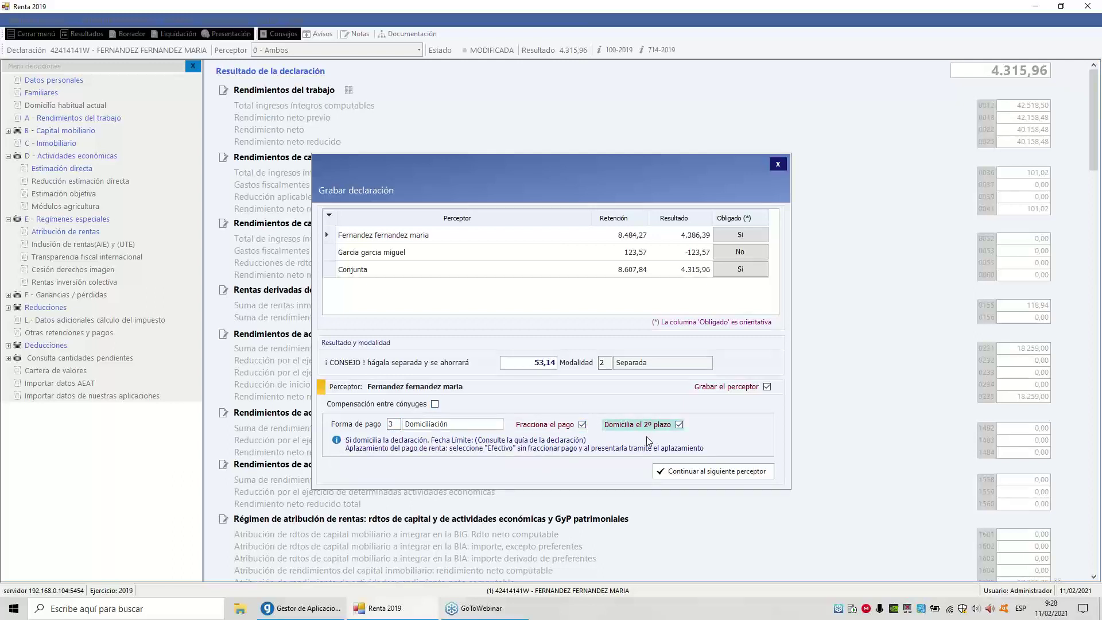
key(Return)
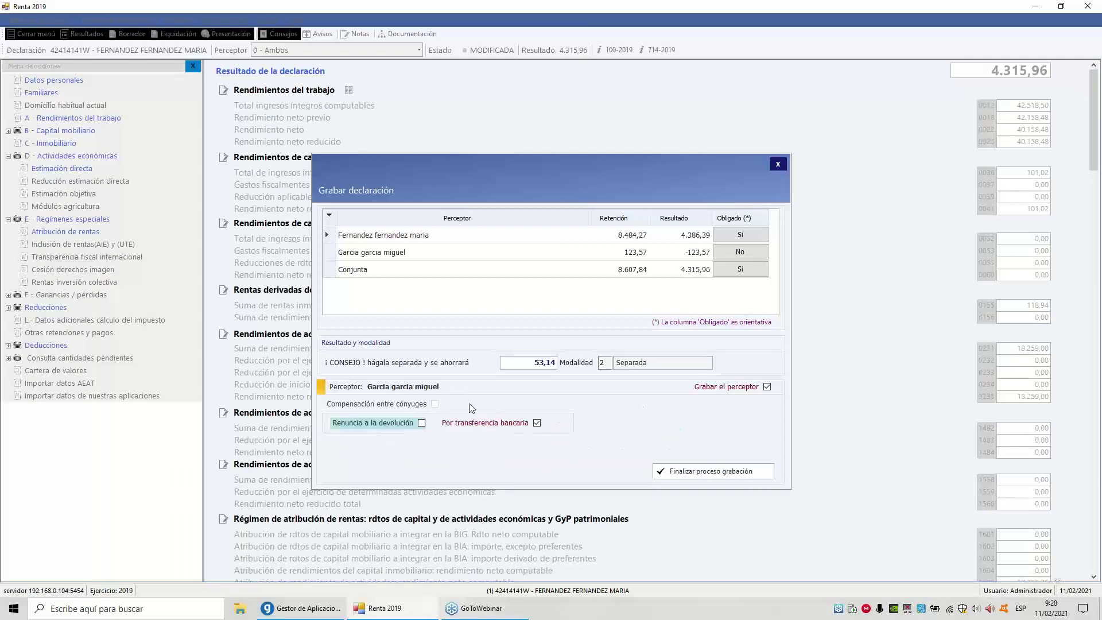
key(Tab)
key(Return)
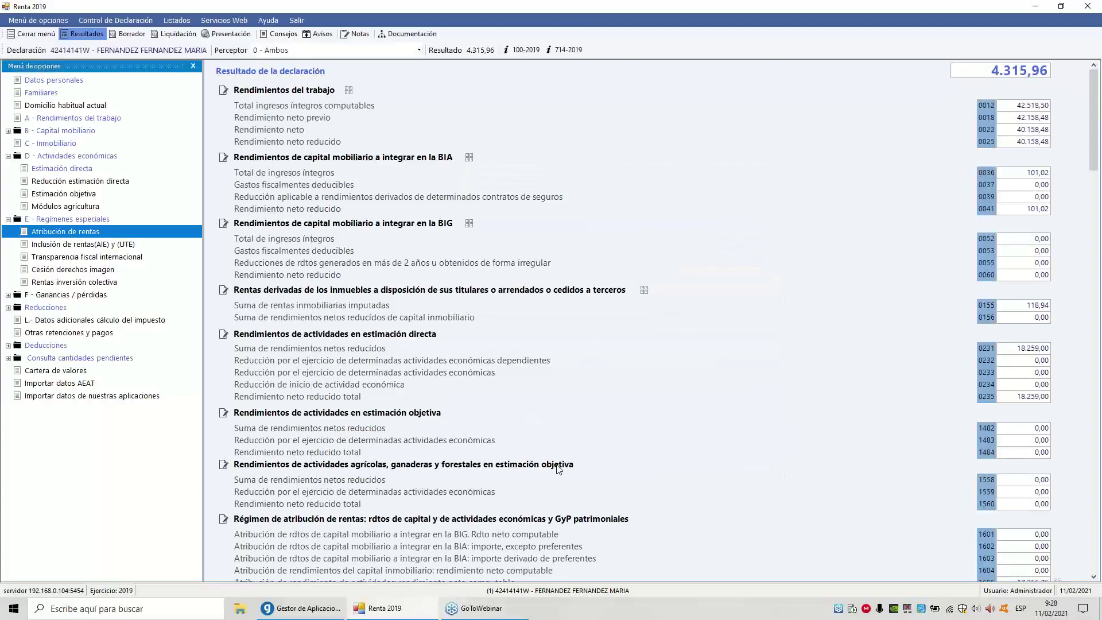
In Presentación de declaraciones, tick Sel for both spouses' returns
click(219, 38)
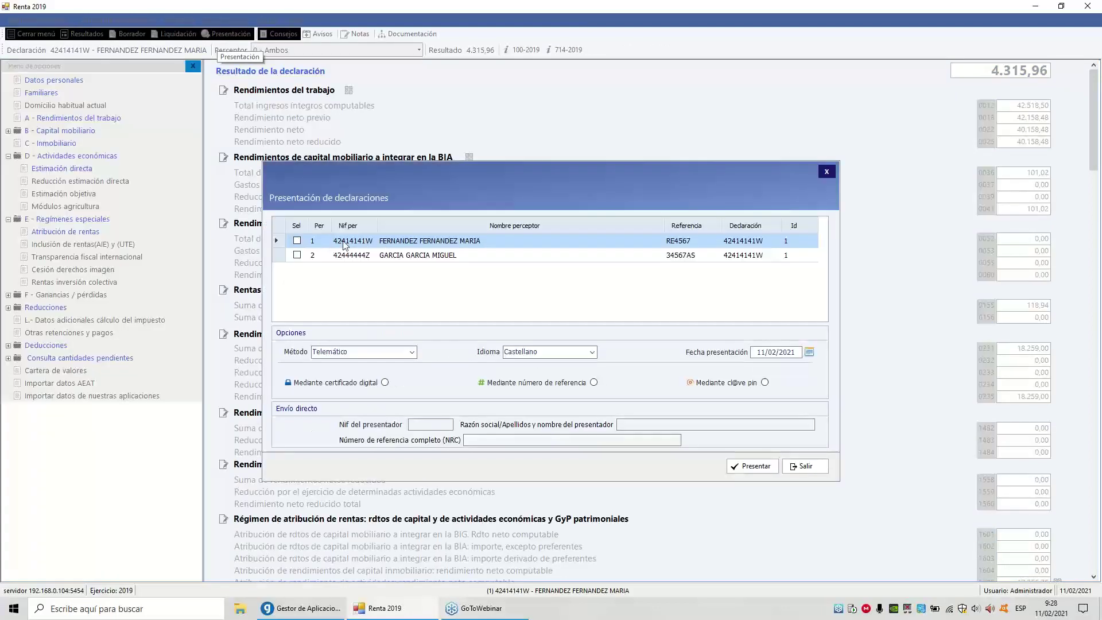
click(298, 241)
click(297, 255)
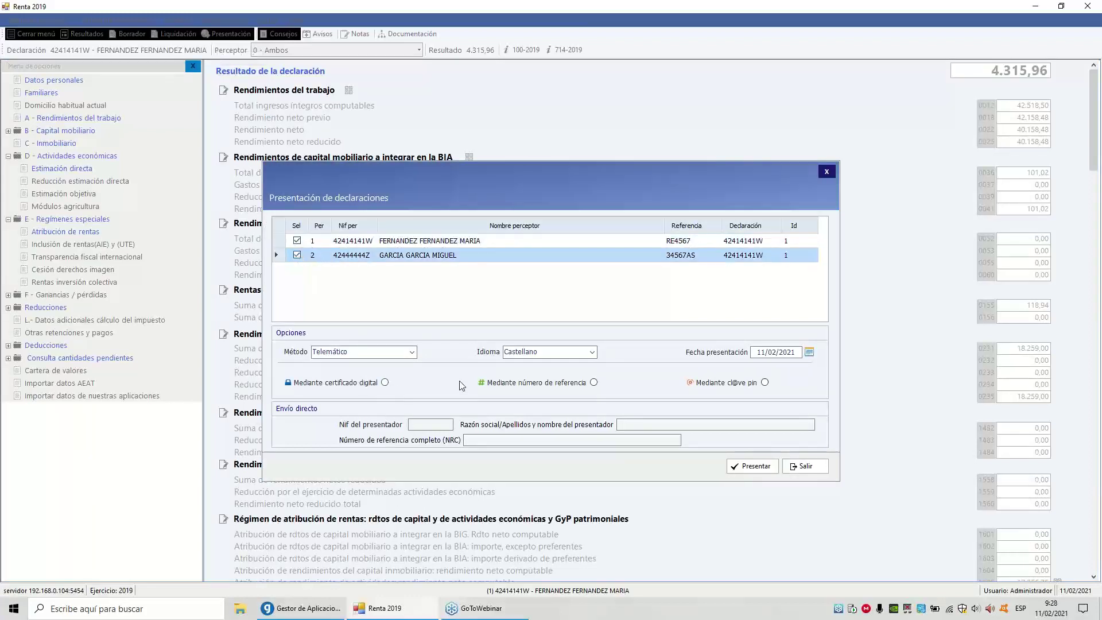